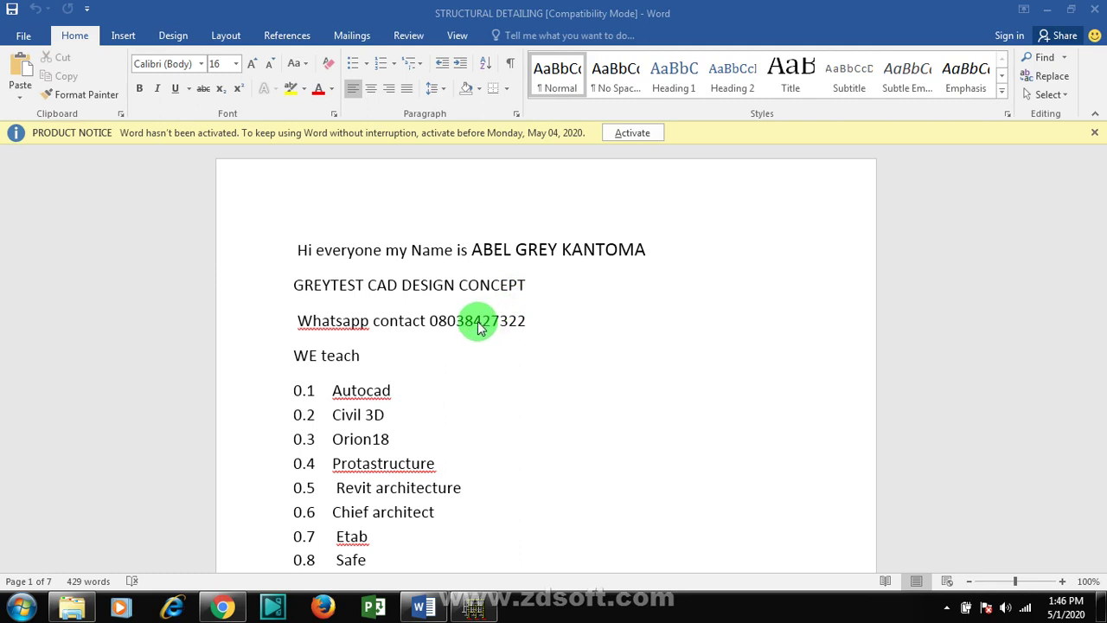
- Bring the Orion structural model window to the front
scroll(539, 332, down, 3)
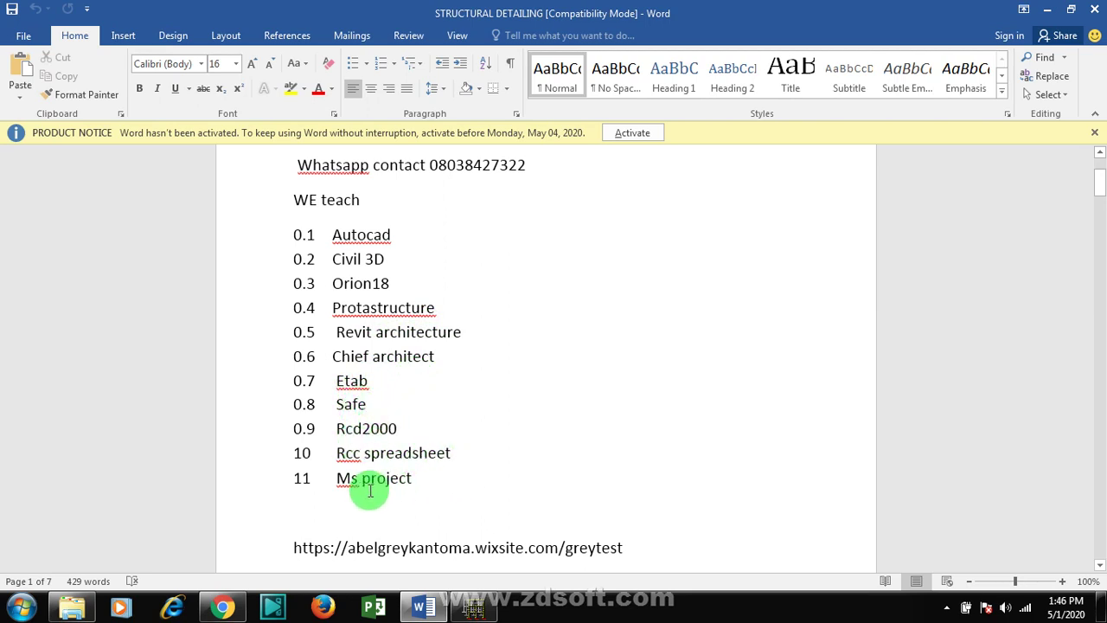
scroll(432, 391, up, 3)
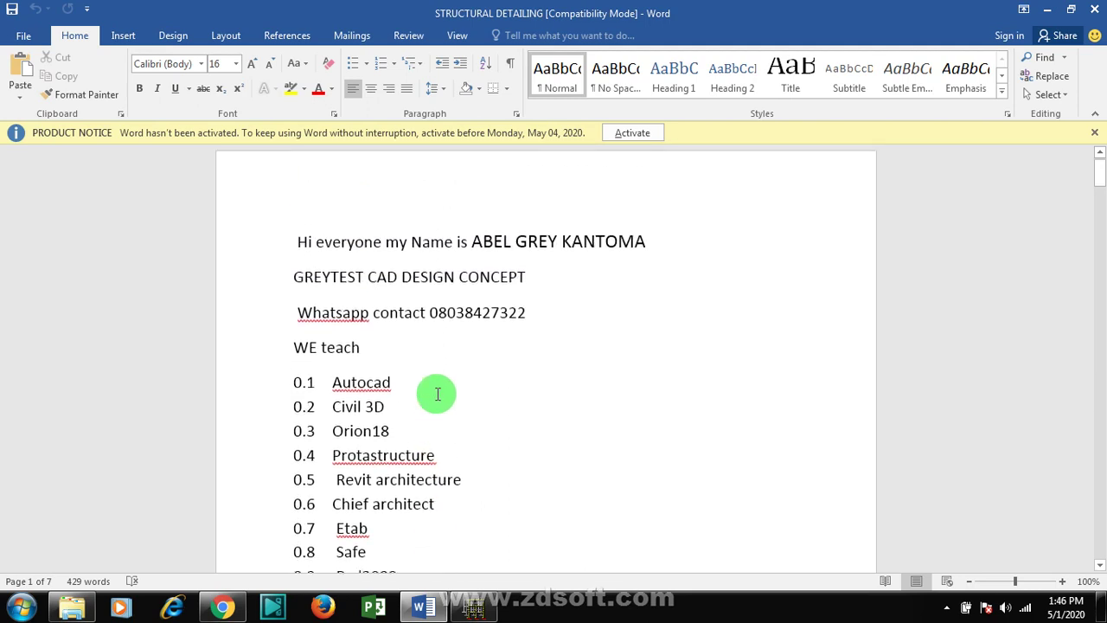
scroll(433, 361, down, 3)
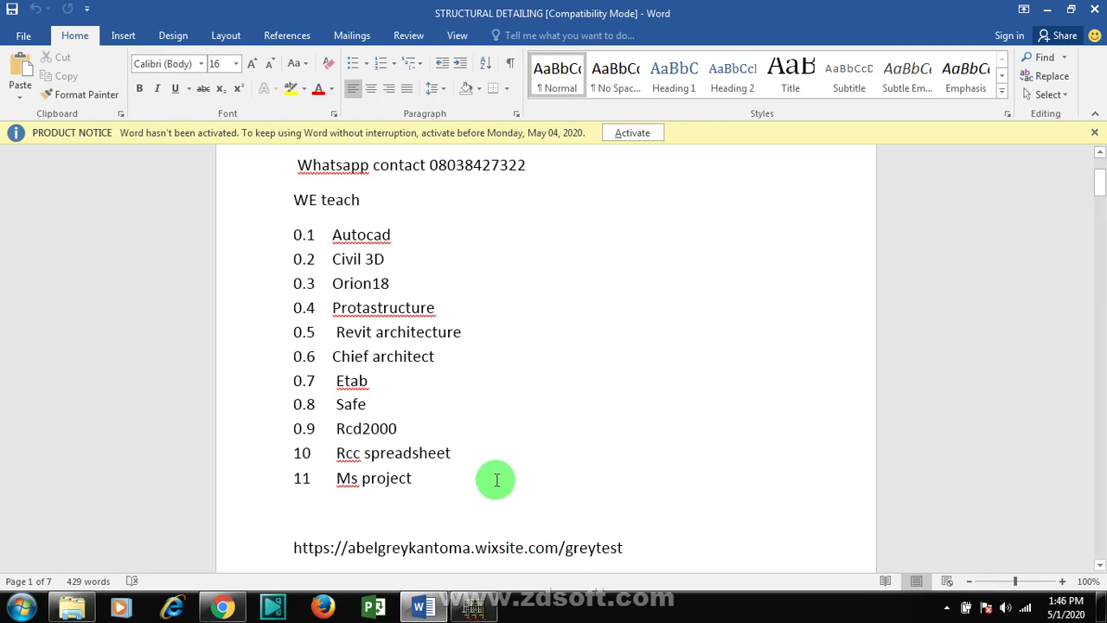
scroll(464, 366, up, 3)
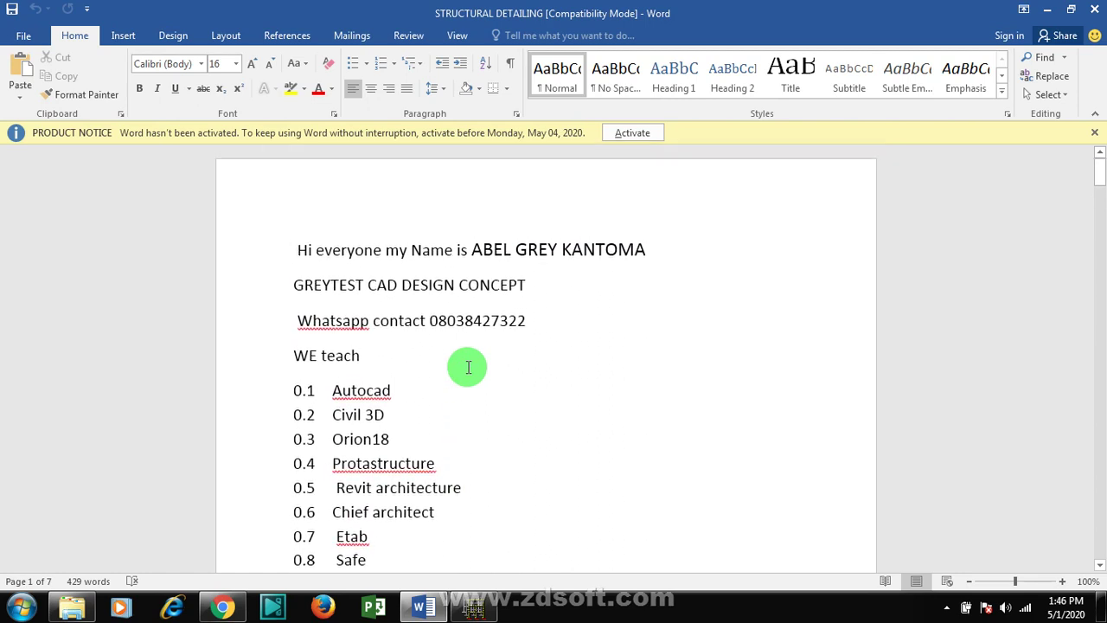
scroll(433, 316, down, 5)
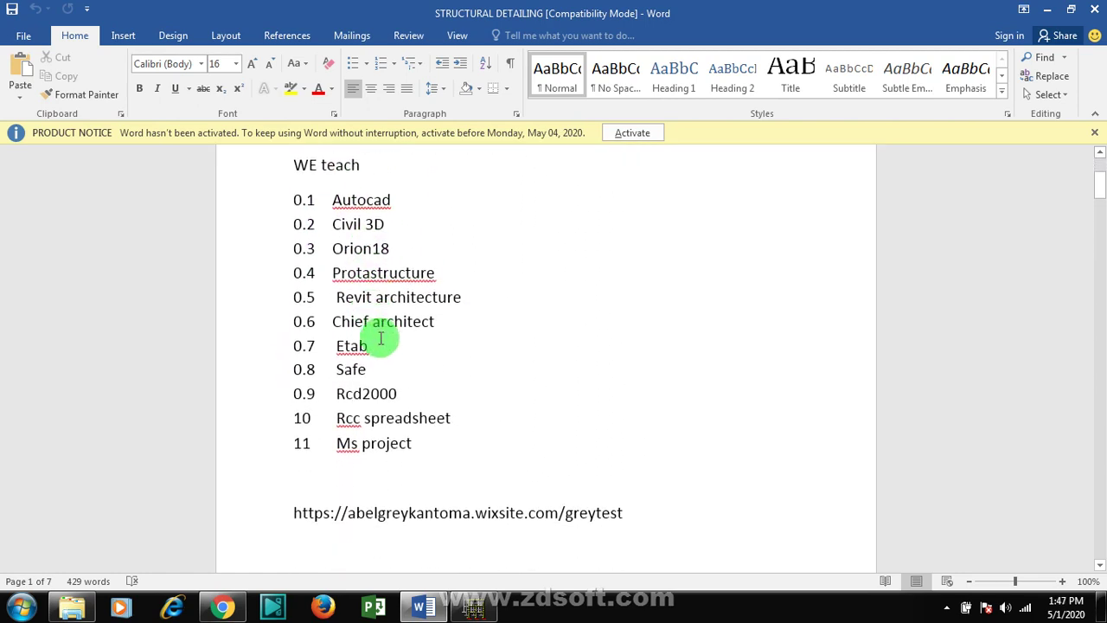
scroll(385, 285, up, 2)
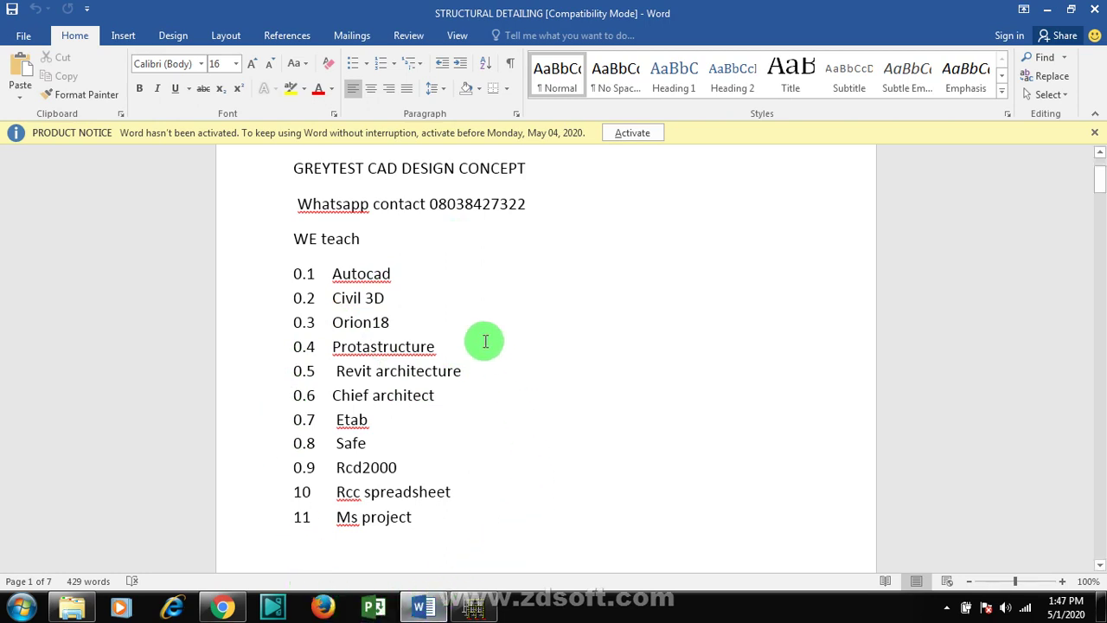
scroll(467, 349, down, 1)
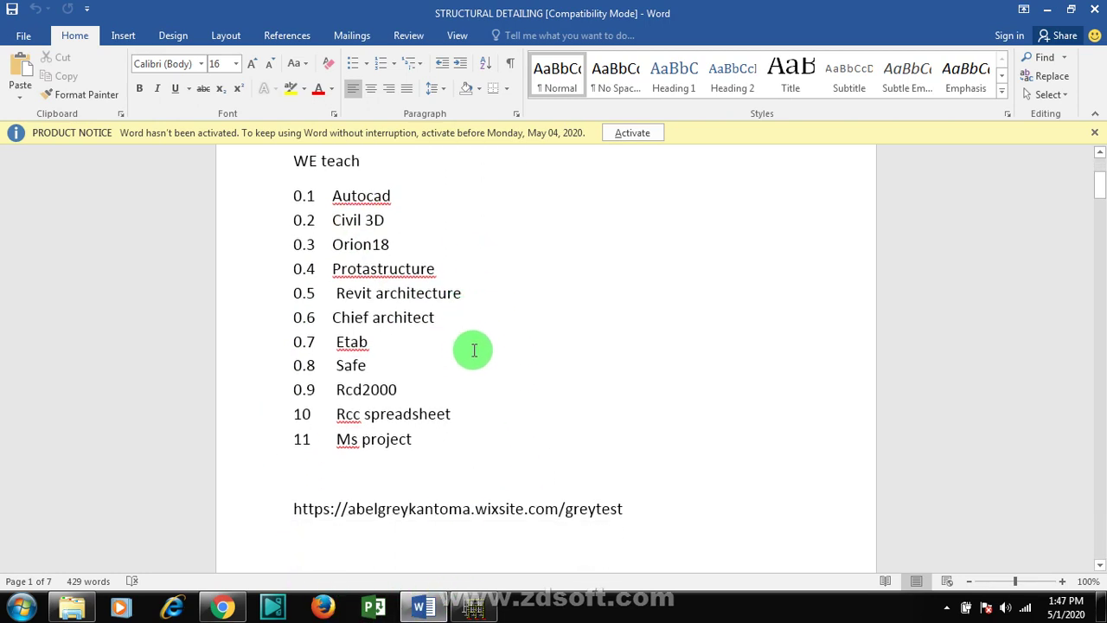
scroll(474, 350, up, 1)
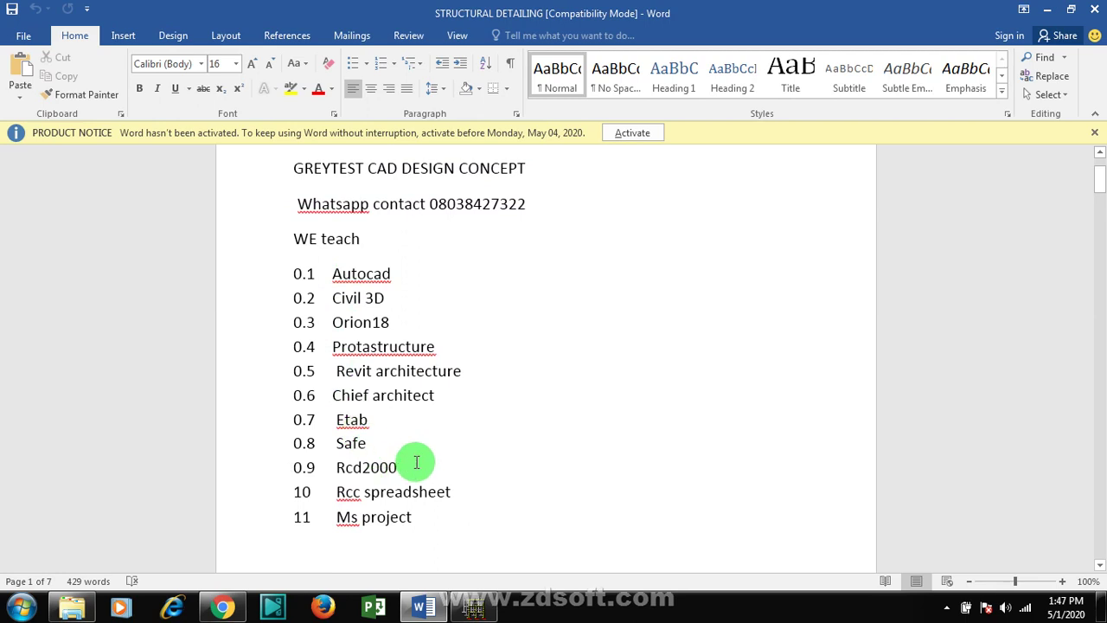
scroll(485, 421, down, 1)
scroll(485, 418, up, 2)
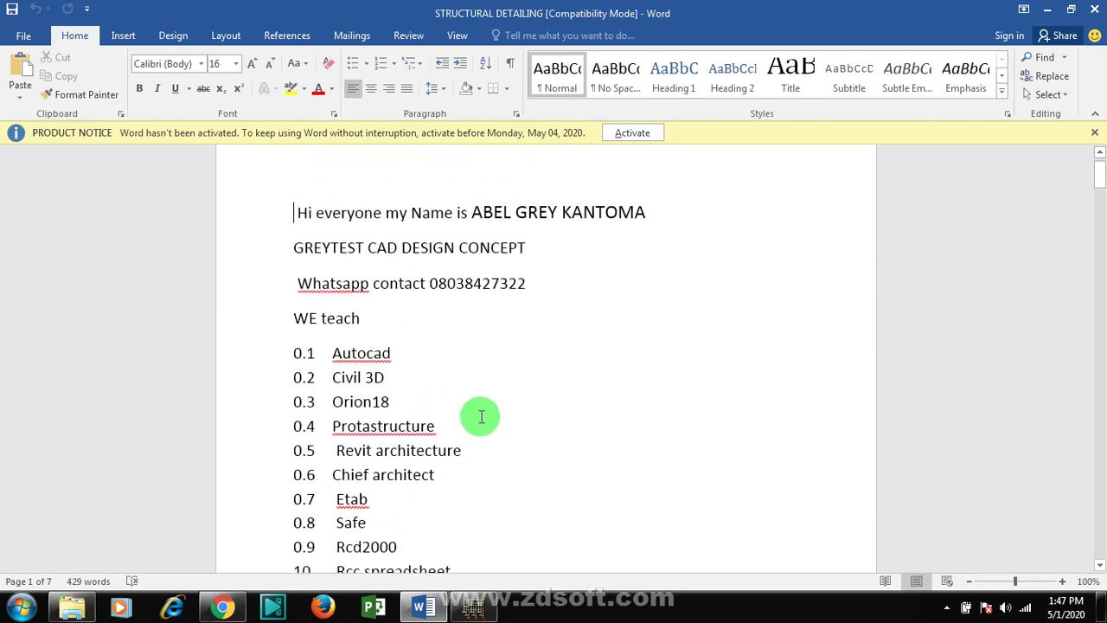
scroll(481, 417, up, 1)
scroll(481, 417, down, 1)
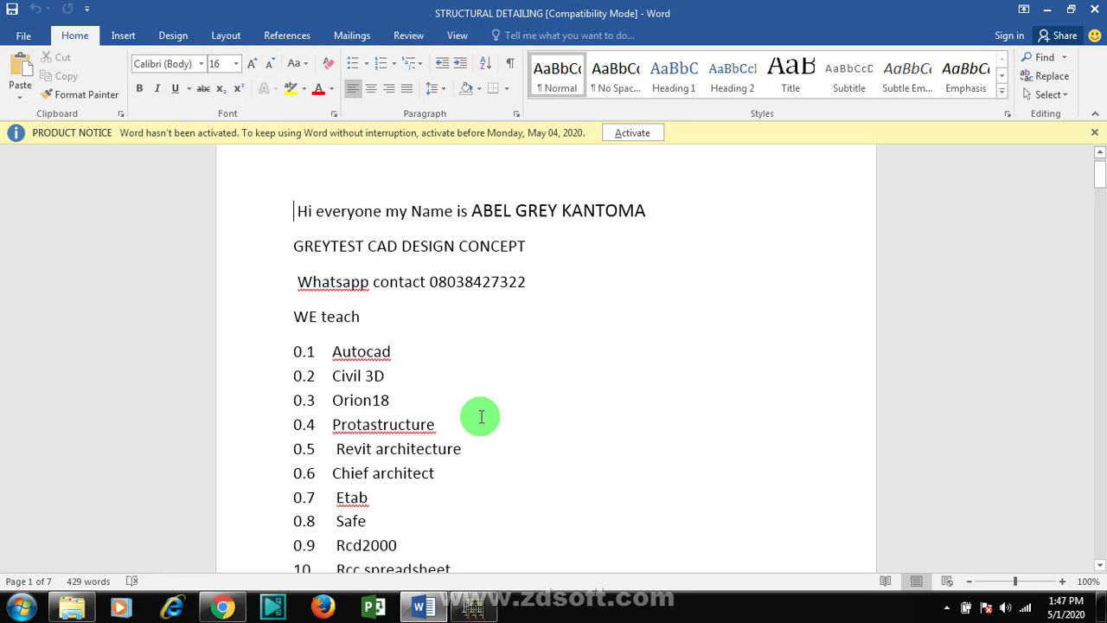
mouse_move(474, 607)
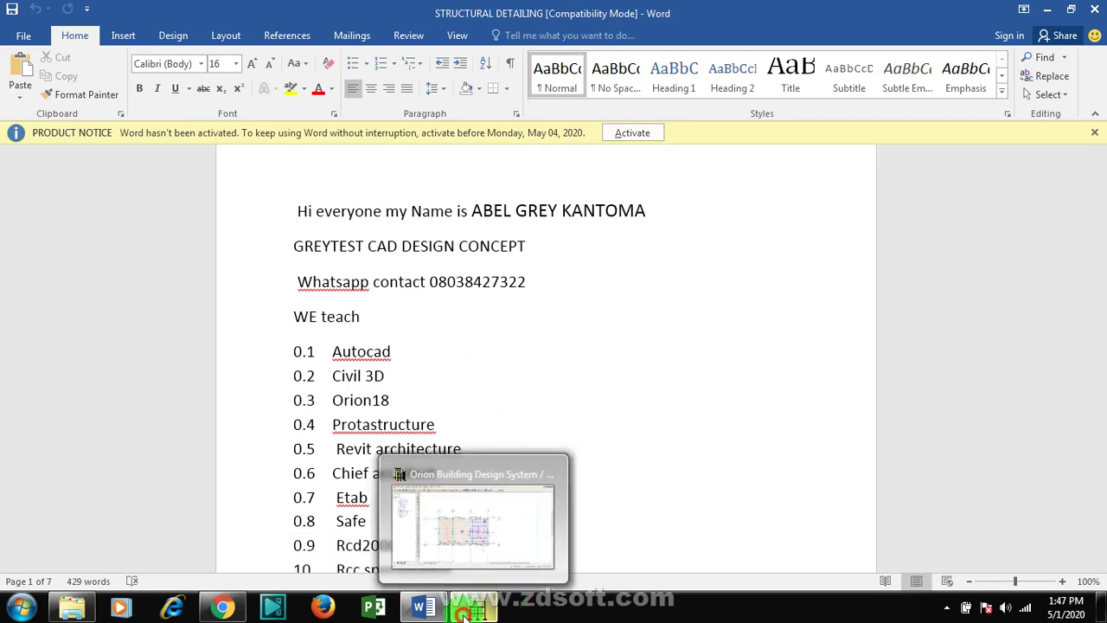
click(476, 573)
- Activate storey St00 so its plan shows the eight columns on grids 1–4 and A–B
scroll(563, 371, down, 2)
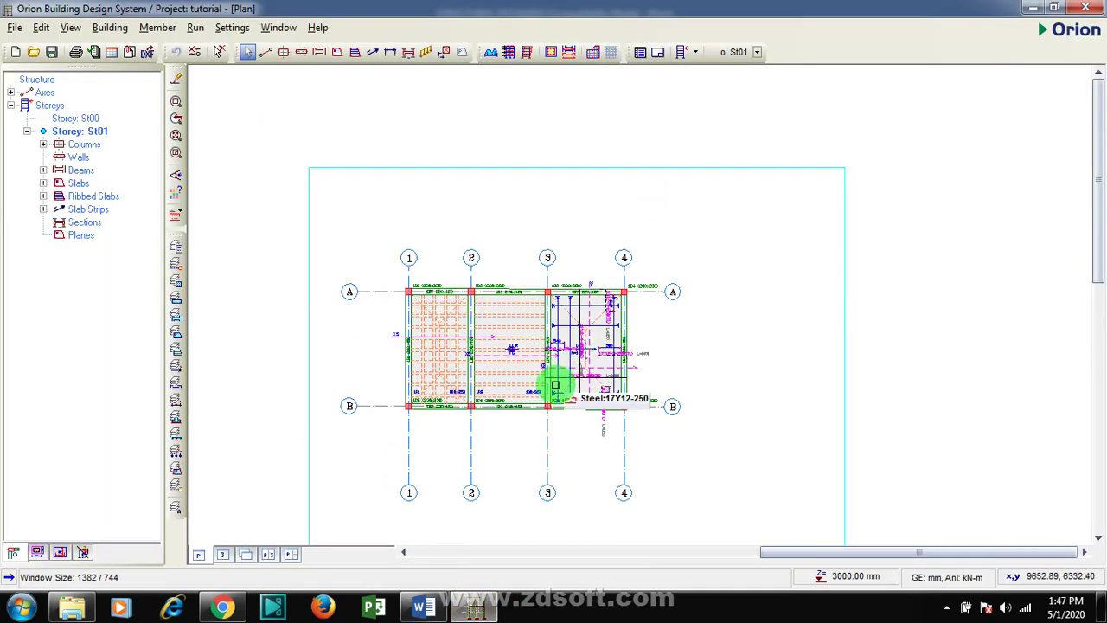
scroll(555, 385, up, 3)
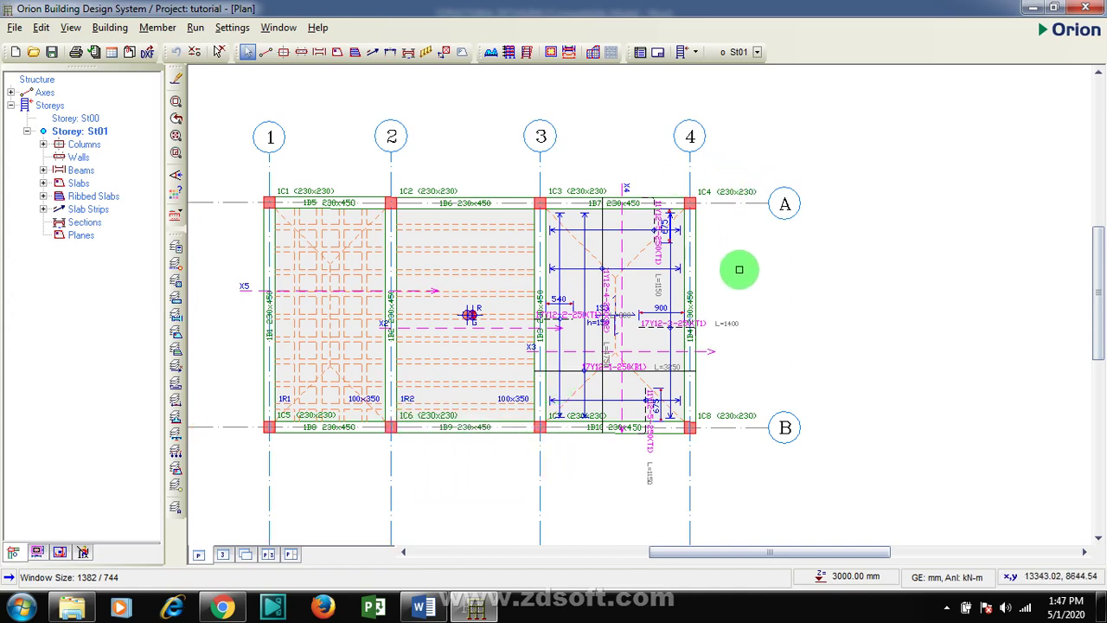
scroll(763, 242, down, 1)
scroll(736, 192, up, 1)
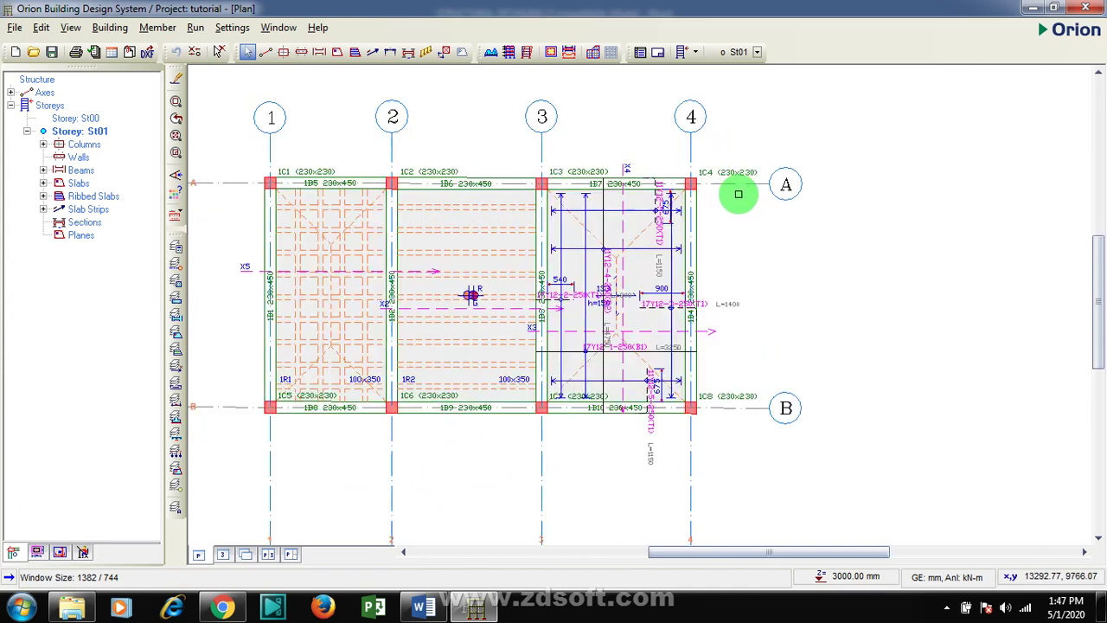
scroll(744, 203, up, 1)
scroll(755, 215, down, 1)
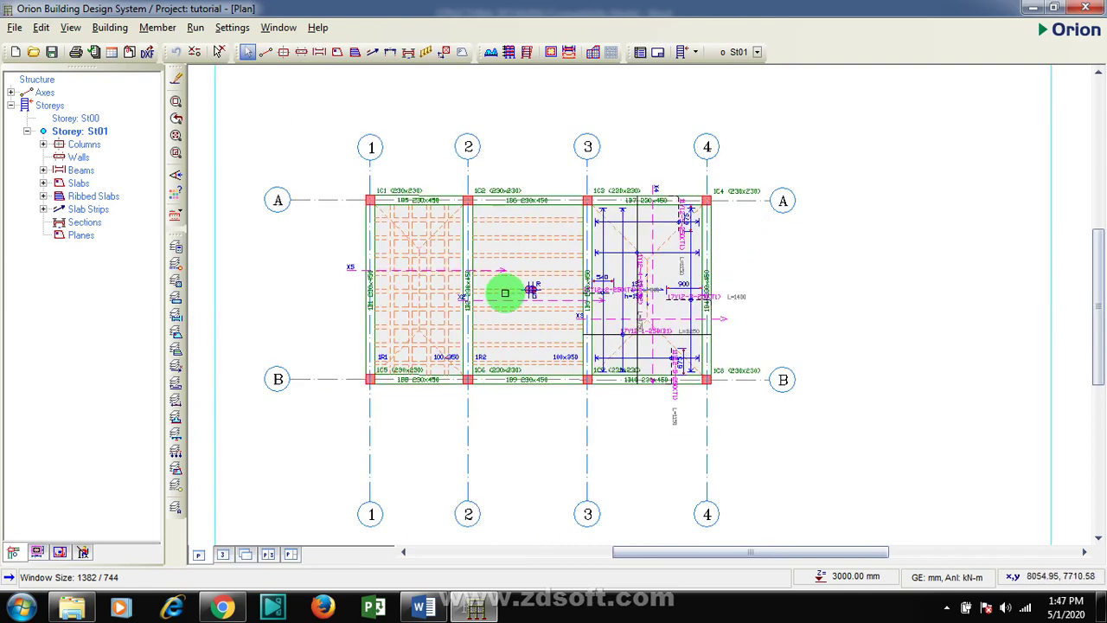
double_click(86, 119)
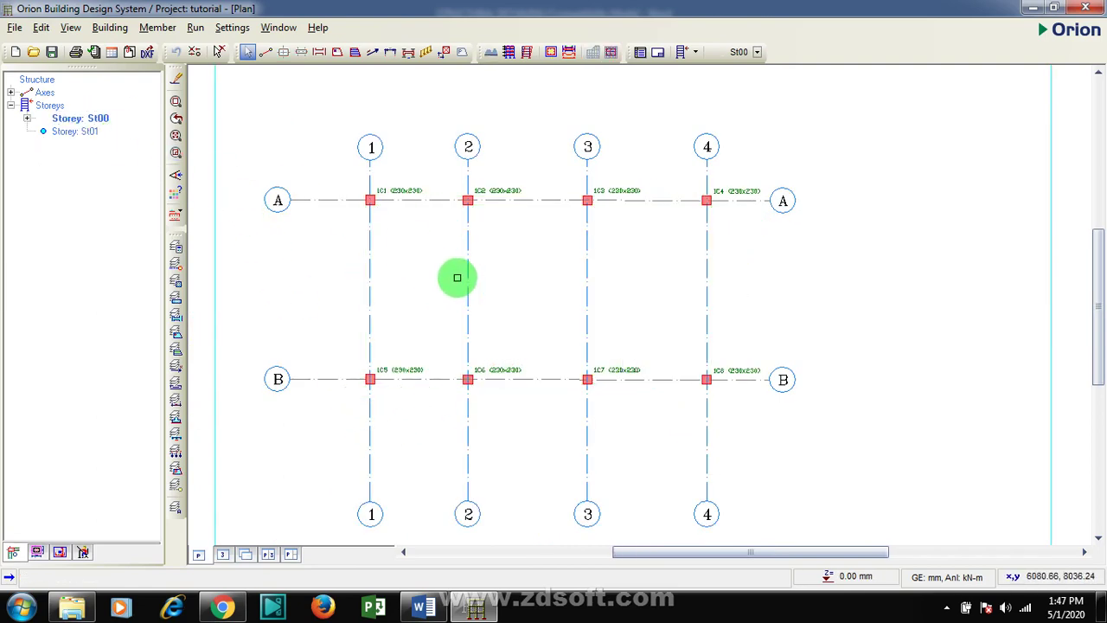
click(559, 218)
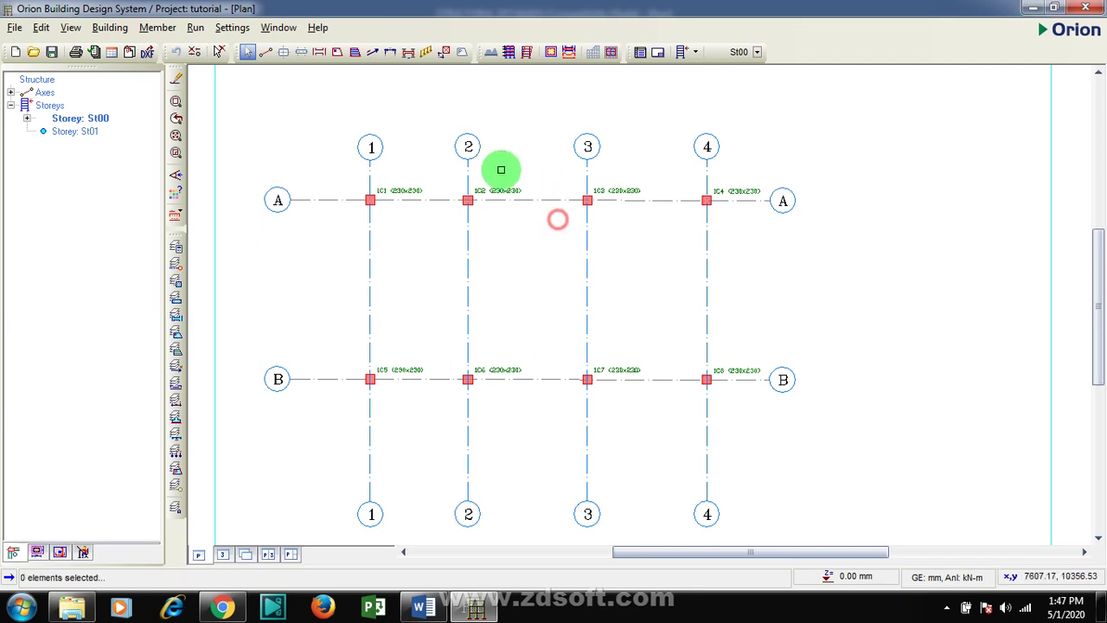
scroll(497, 170, up, 1)
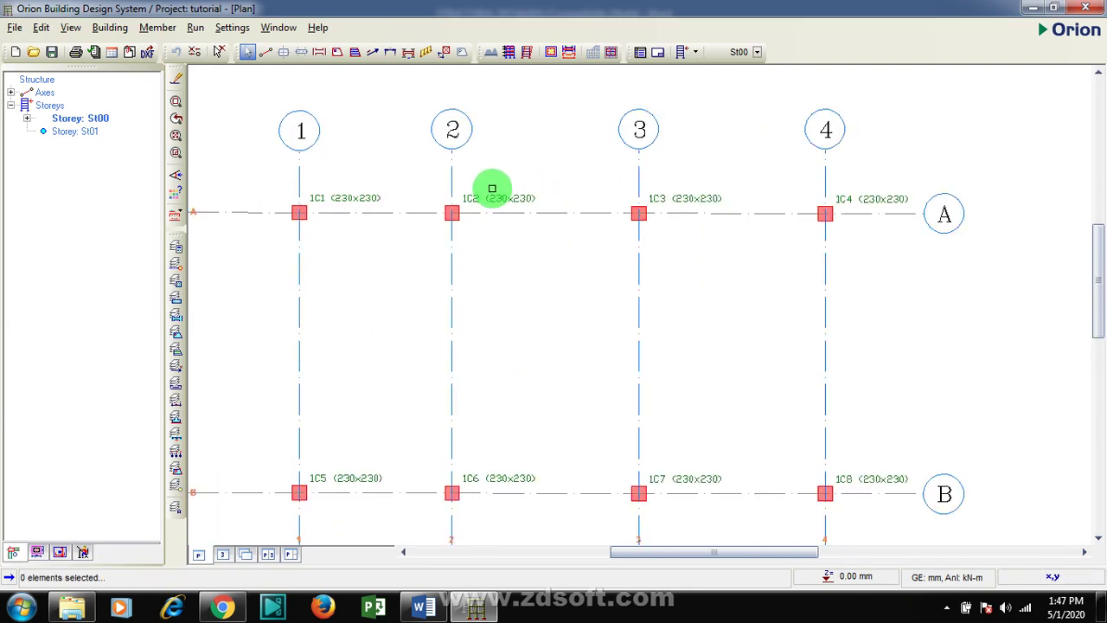
click(338, 53)
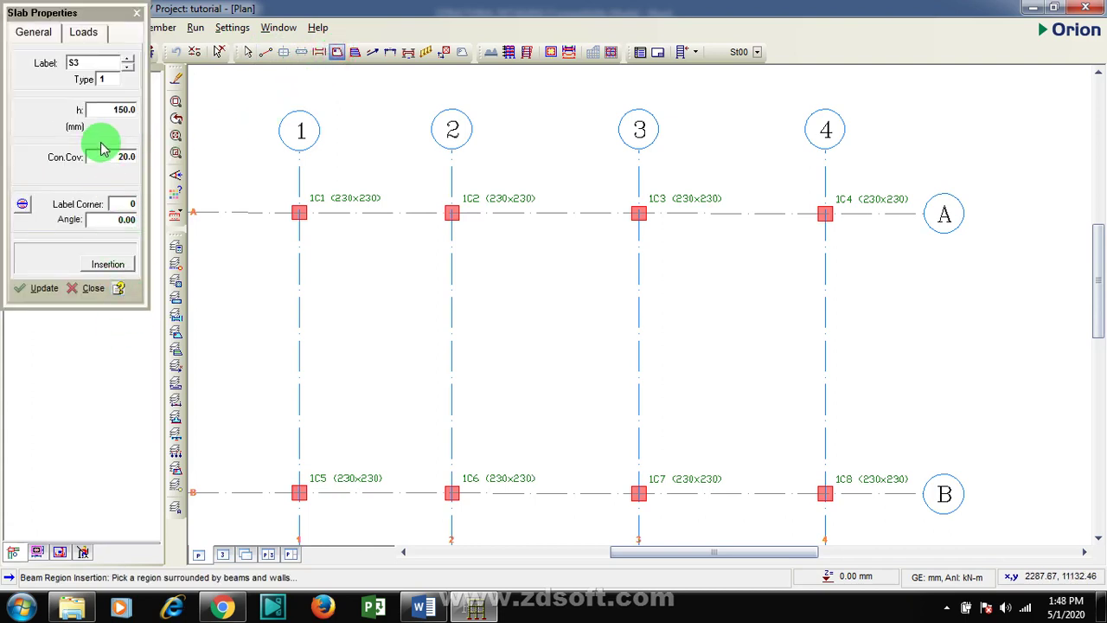
- Give slab S3 a 400 mm depth and 40 mm concrete cover, using Axis Region insertion
double_click(114, 109)
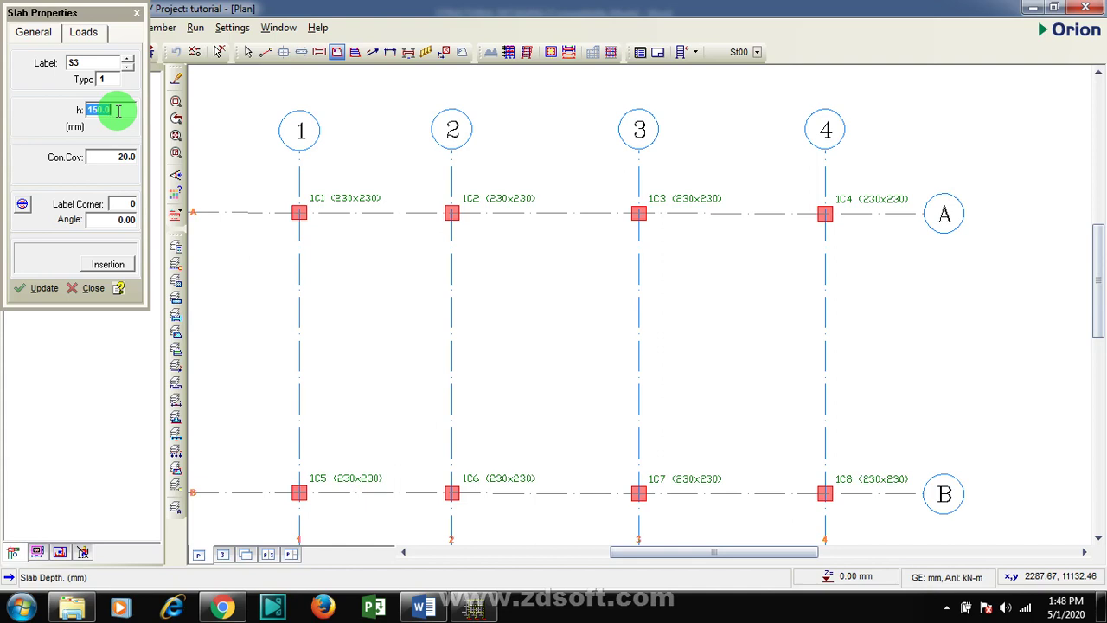
text(3)
click(114, 156)
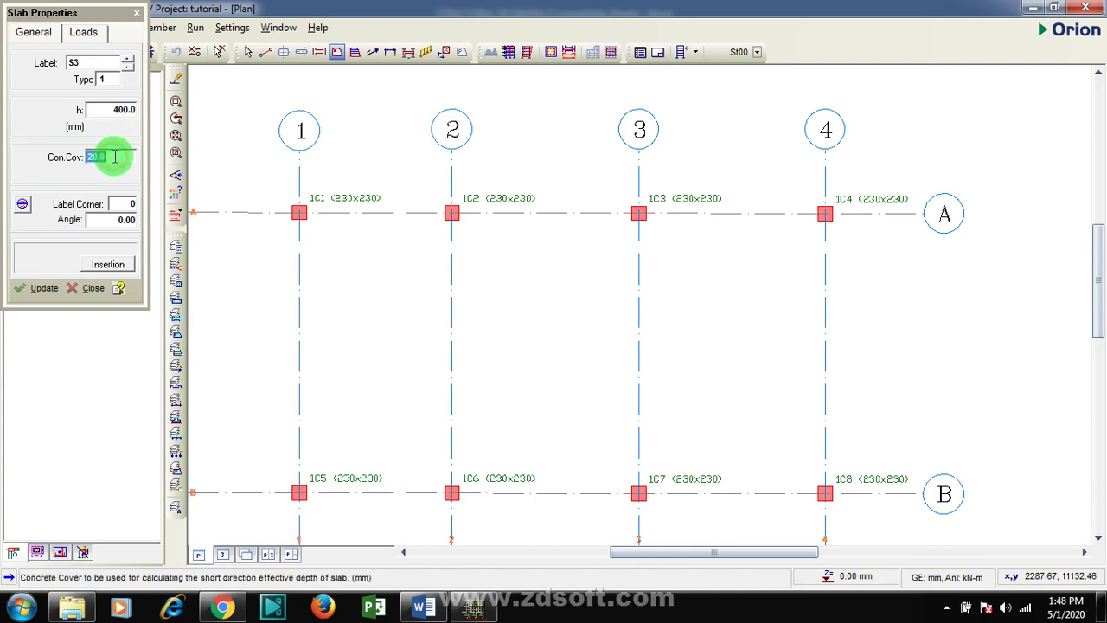
text(40)
click(108, 264)
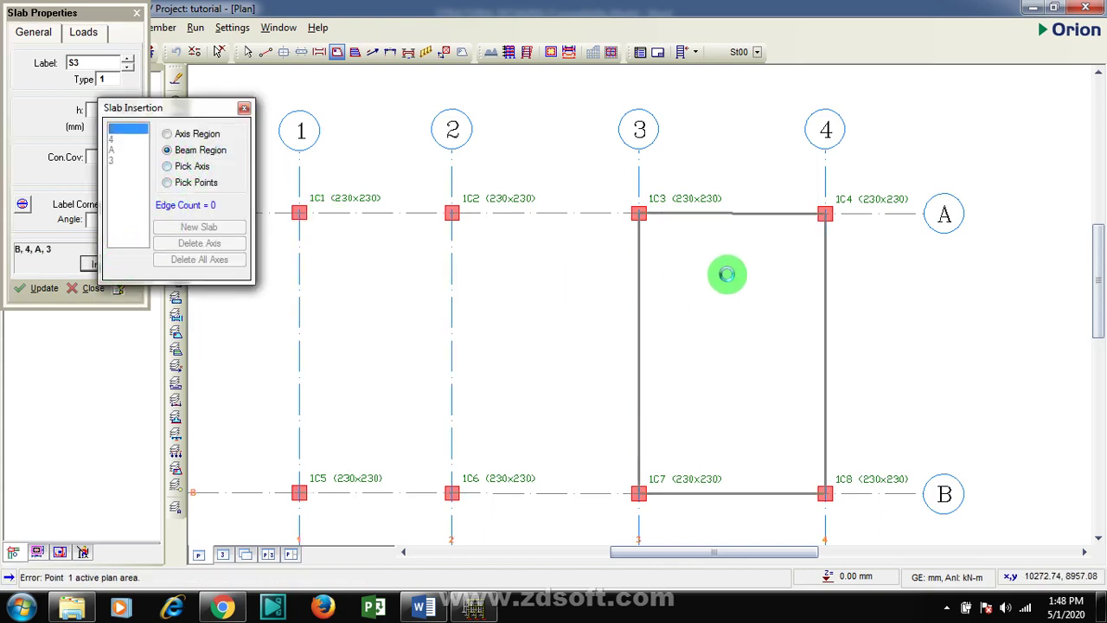
click(193, 140)
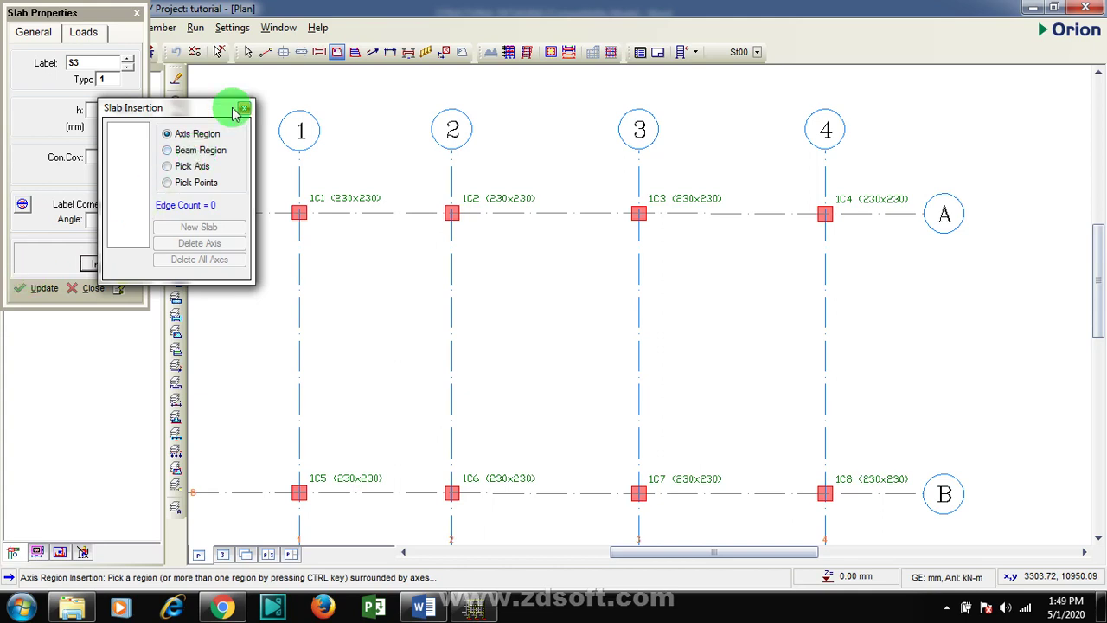
- Place 400 mm slabs S3, S4 and S5 in bays 1–2, 2–3 and 3–4, then close the slab dialogs
click(390, 317)
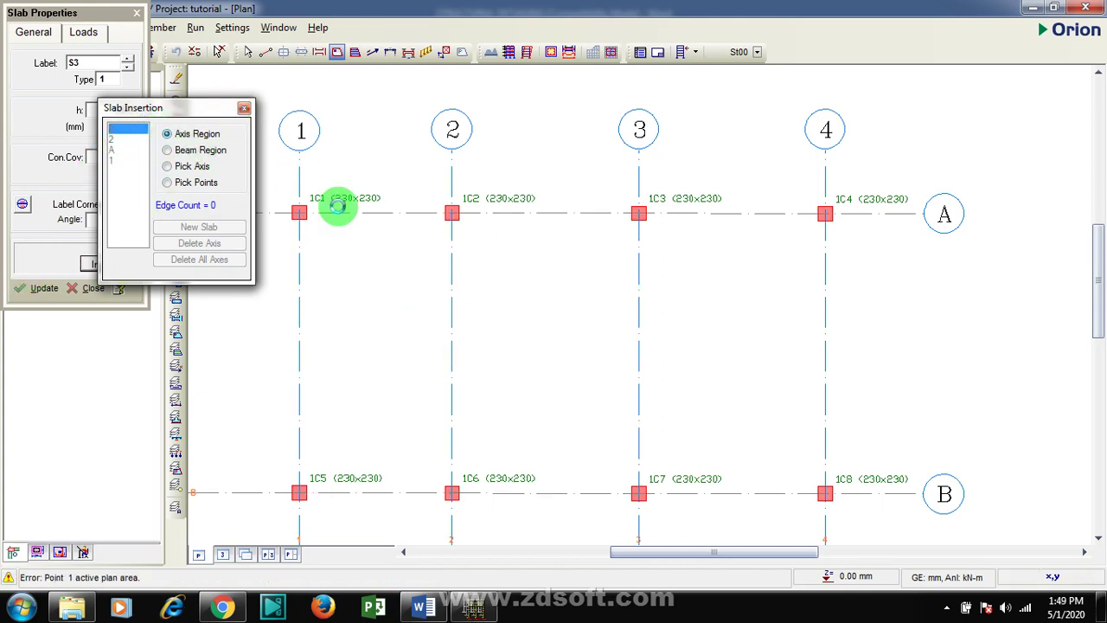
click(353, 278)
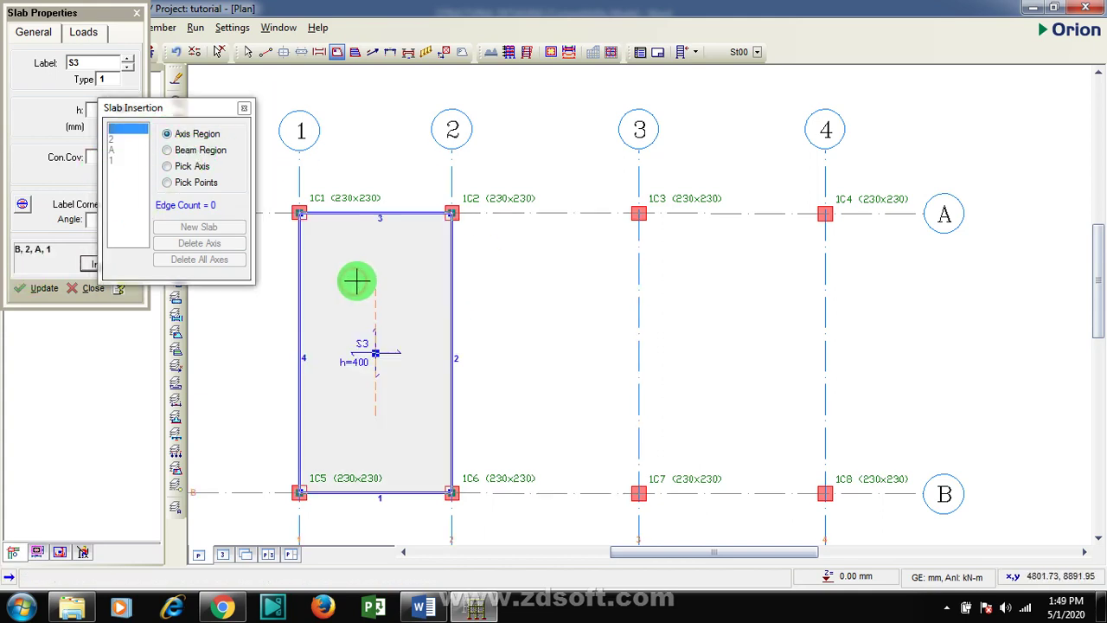
click(556, 322)
click(740, 338)
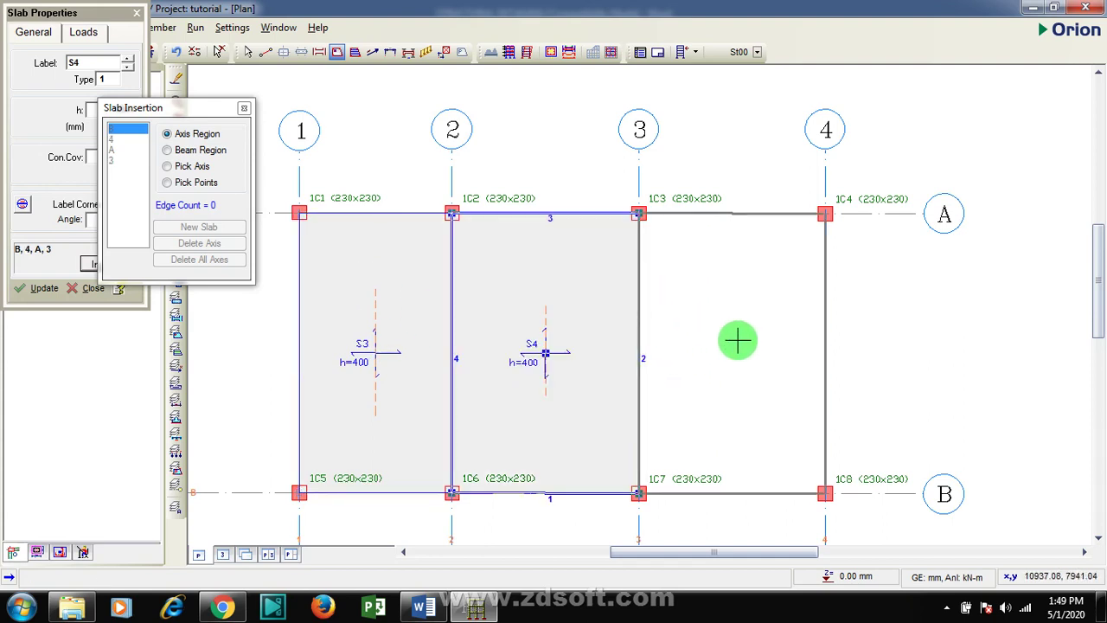
click(411, 553)
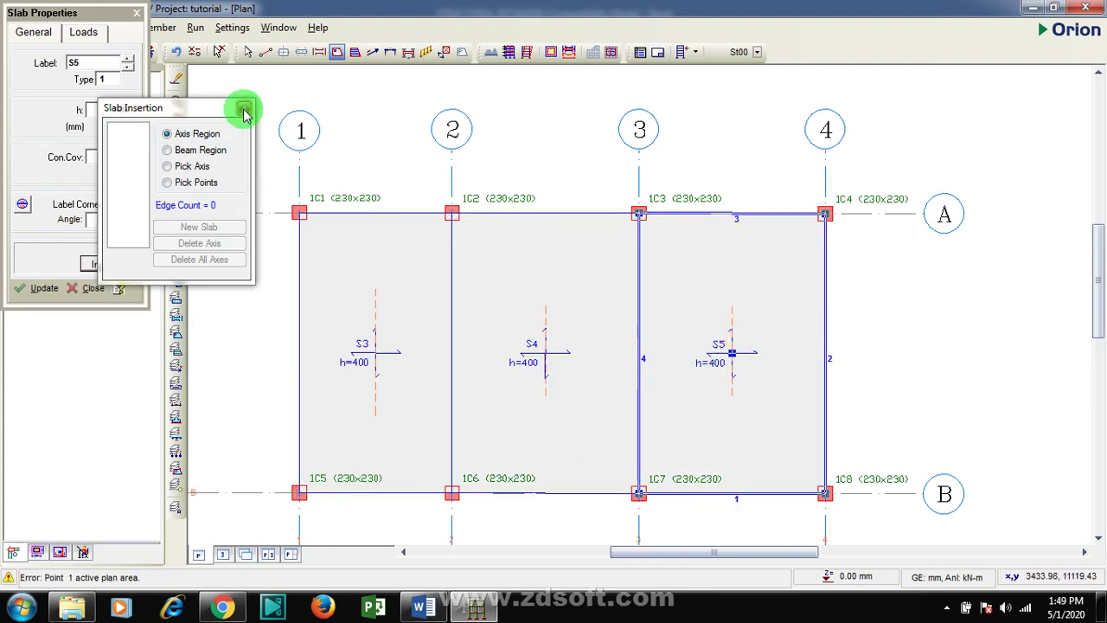
click(244, 110)
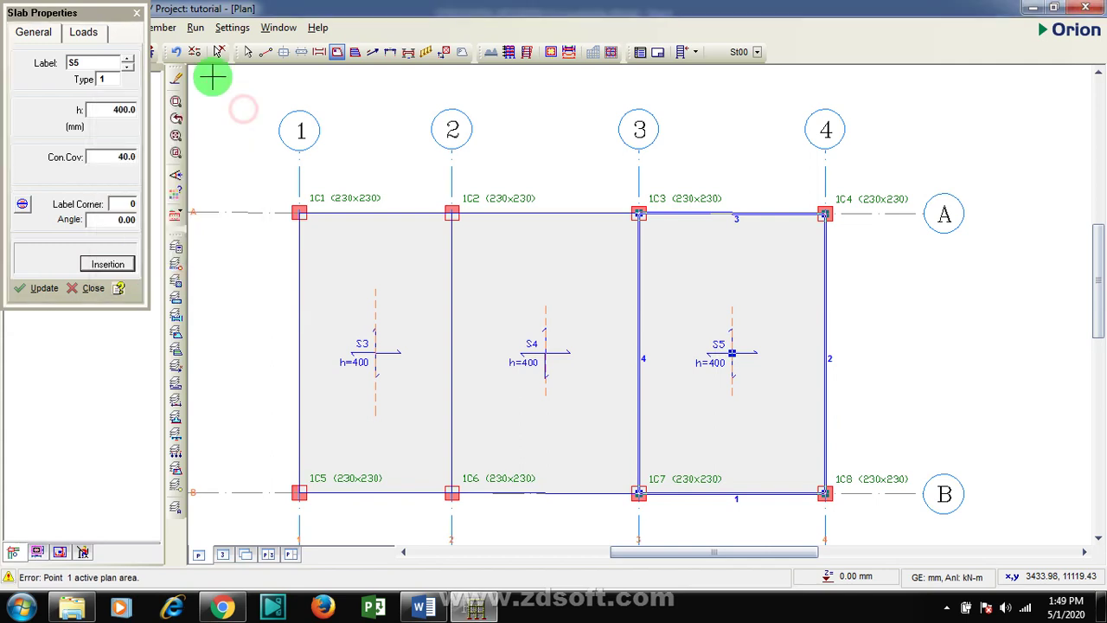
click(137, 13)
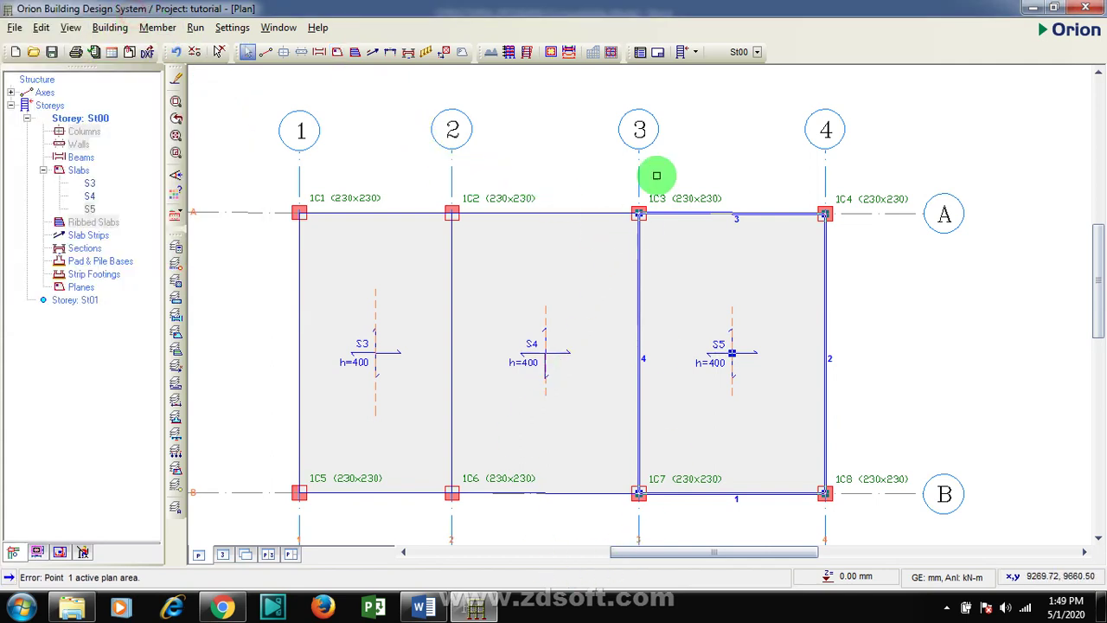
- Run Raft Foundation Mesh and Analysis, confirming replacement of the existing FE model
click(611, 55)
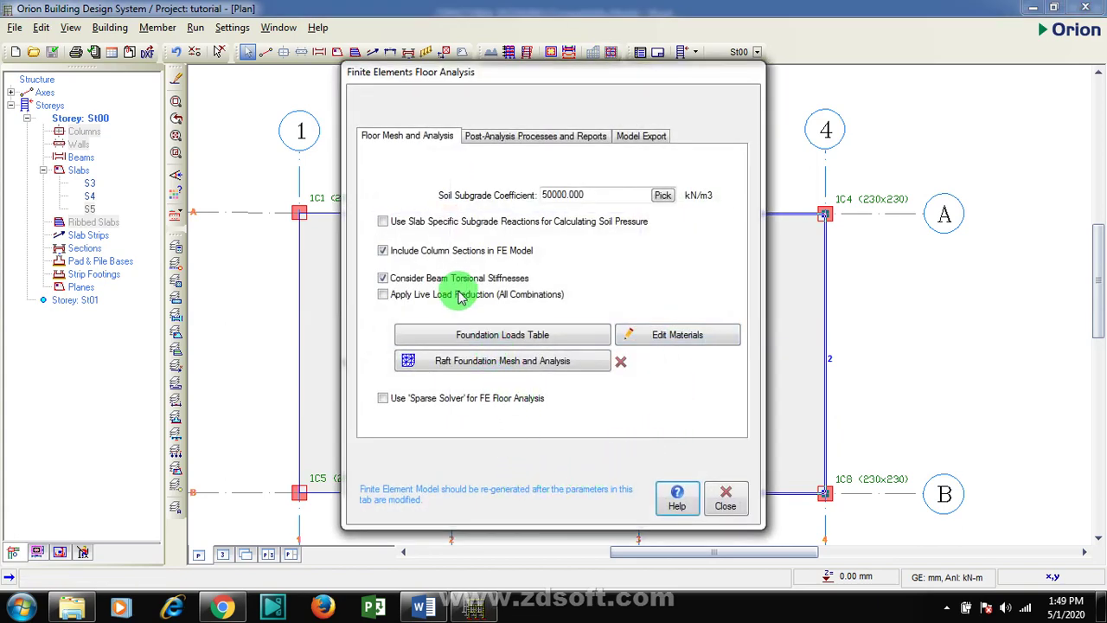
click(383, 278)
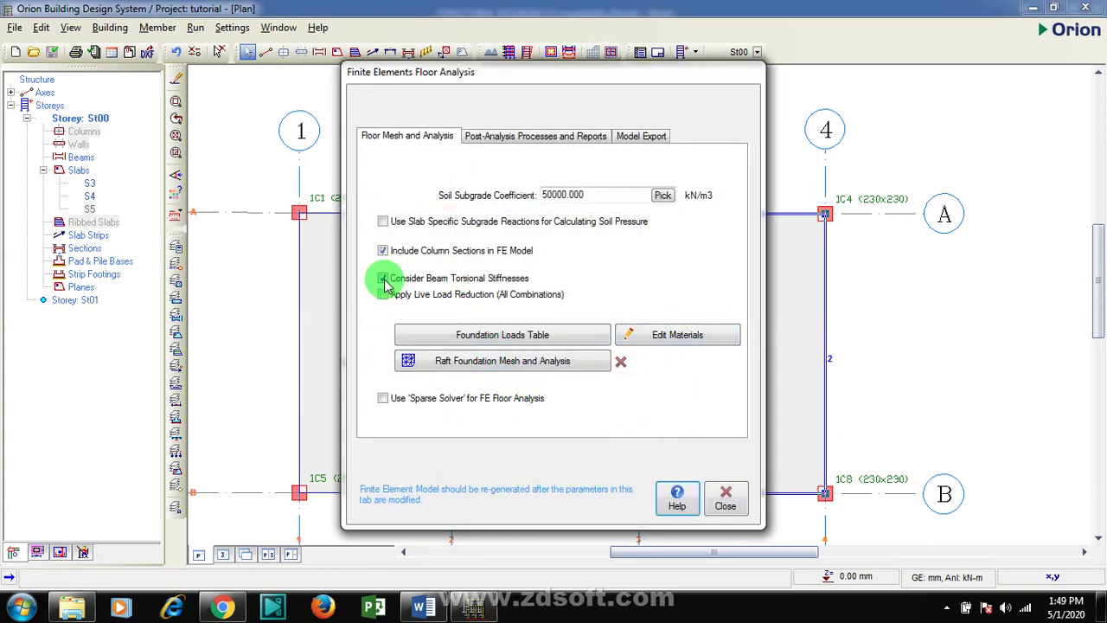
click(383, 279)
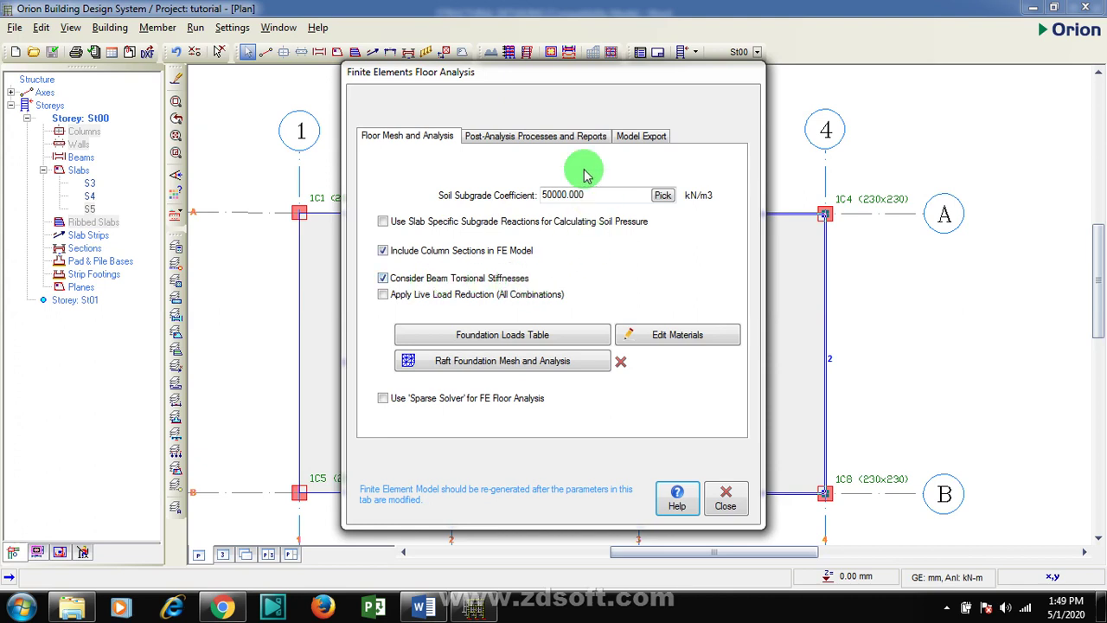
click(492, 370)
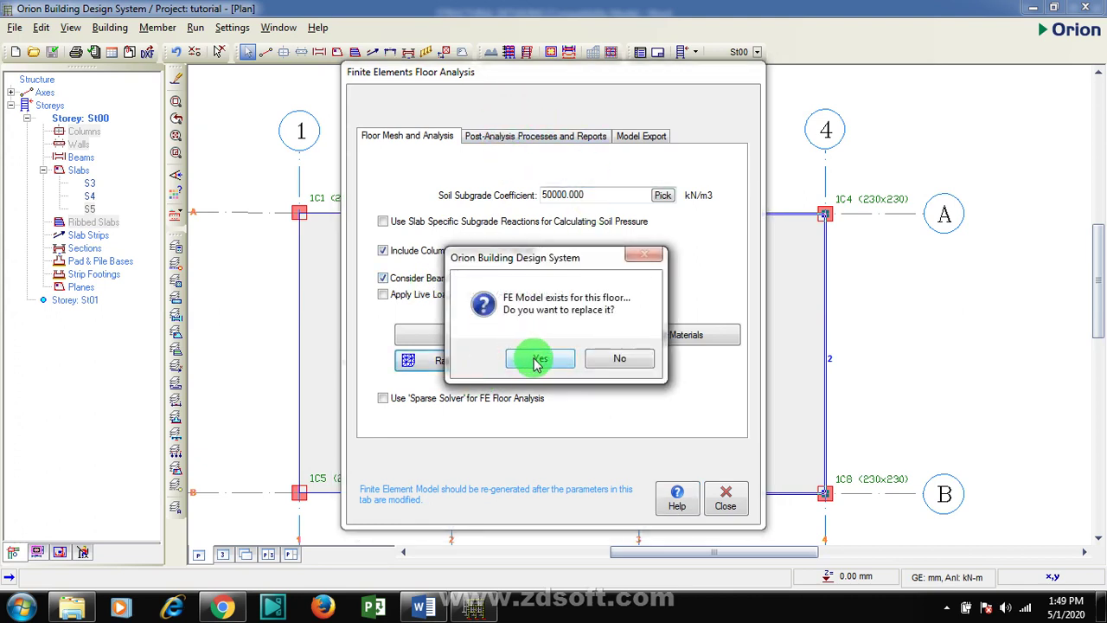
click(536, 362)
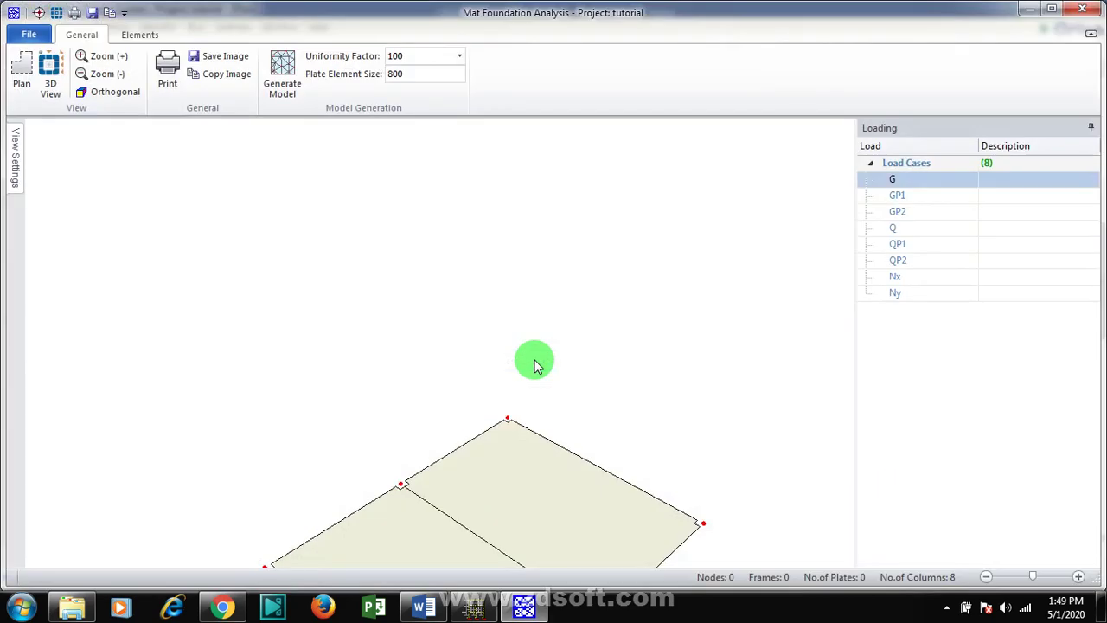
- Zoom around the unmeshed three-panel raft slab in 3D, then switch to plan view
scroll(538, 355, down, 2)
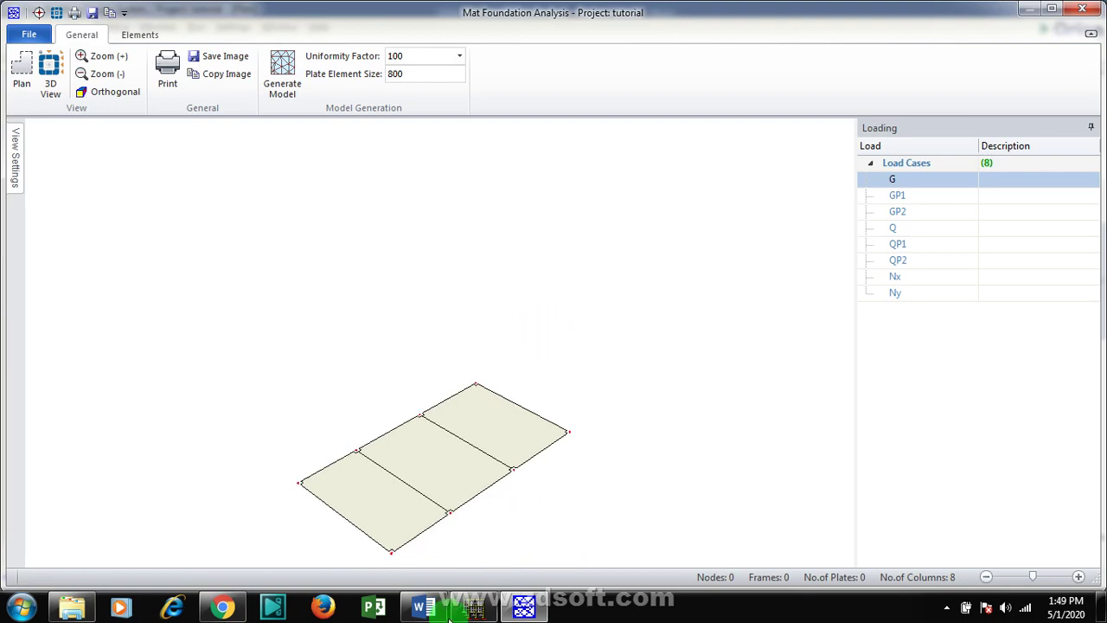
scroll(482, 387, up, 1)
scroll(511, 329, down, 3)
scroll(406, 487, up, 2)
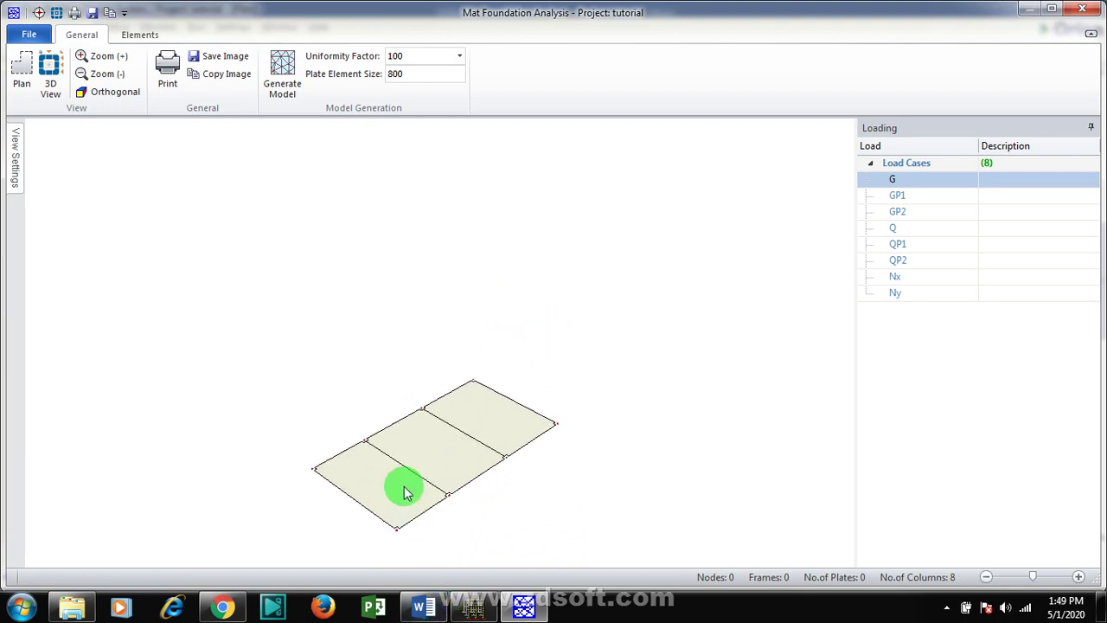
scroll(433, 302, up, 4)
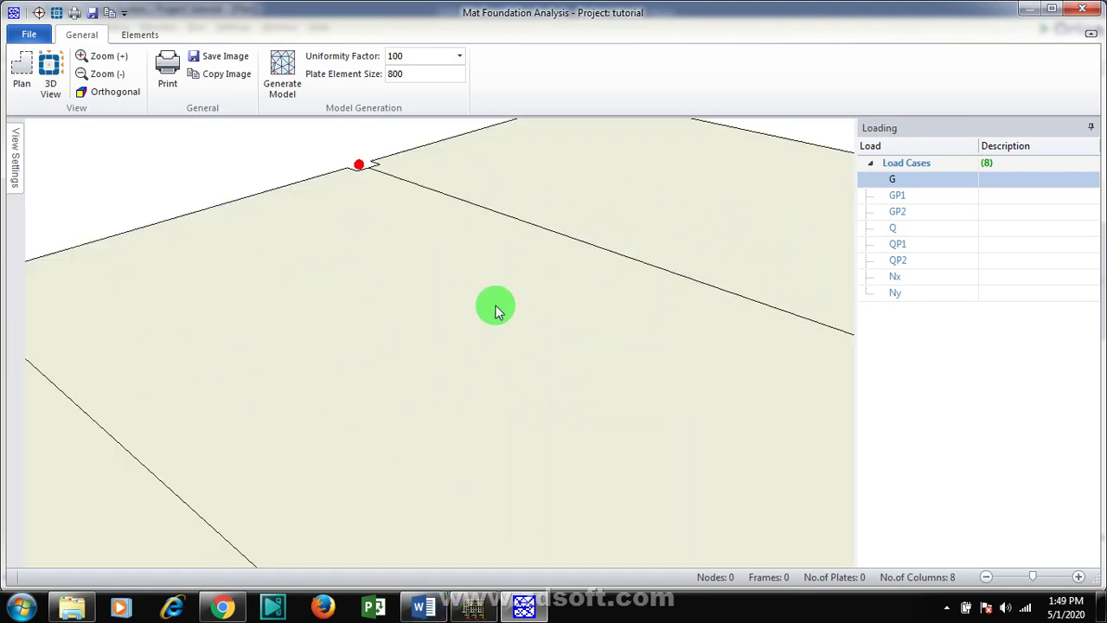
scroll(496, 309, down, 2)
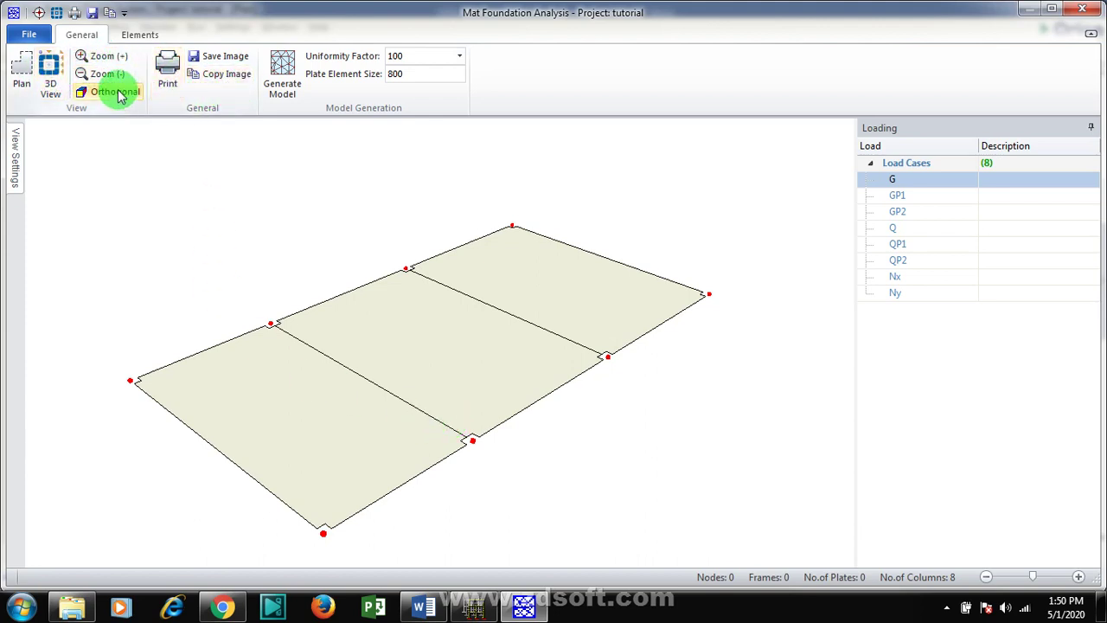
click(29, 73)
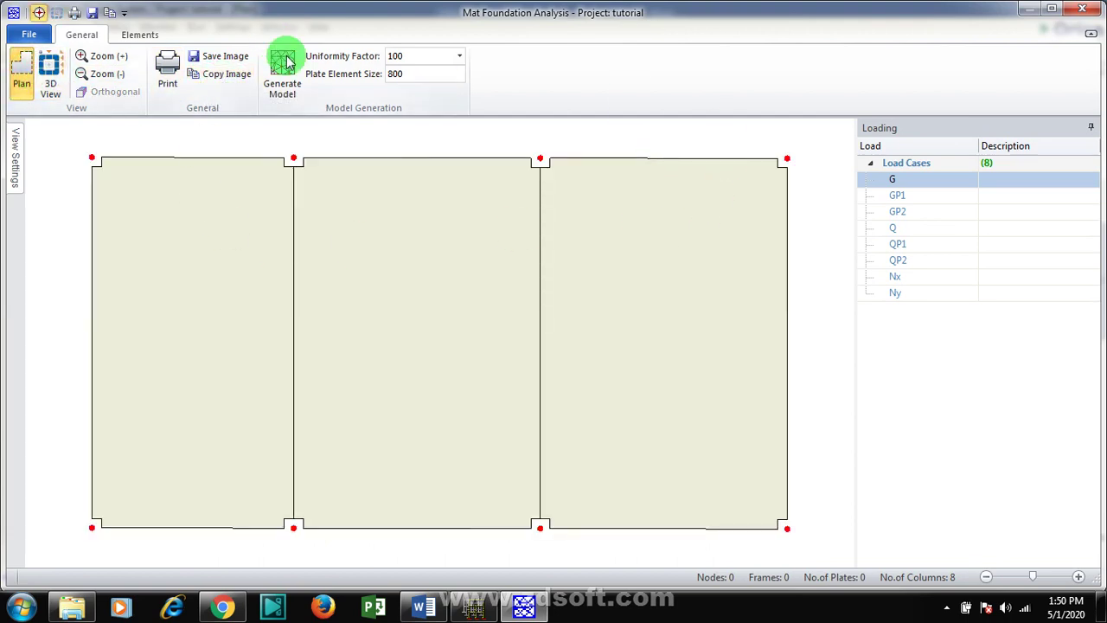
- Generate the raft mesh with uniformity factor 100 and plate element size 800
click(297, 79)
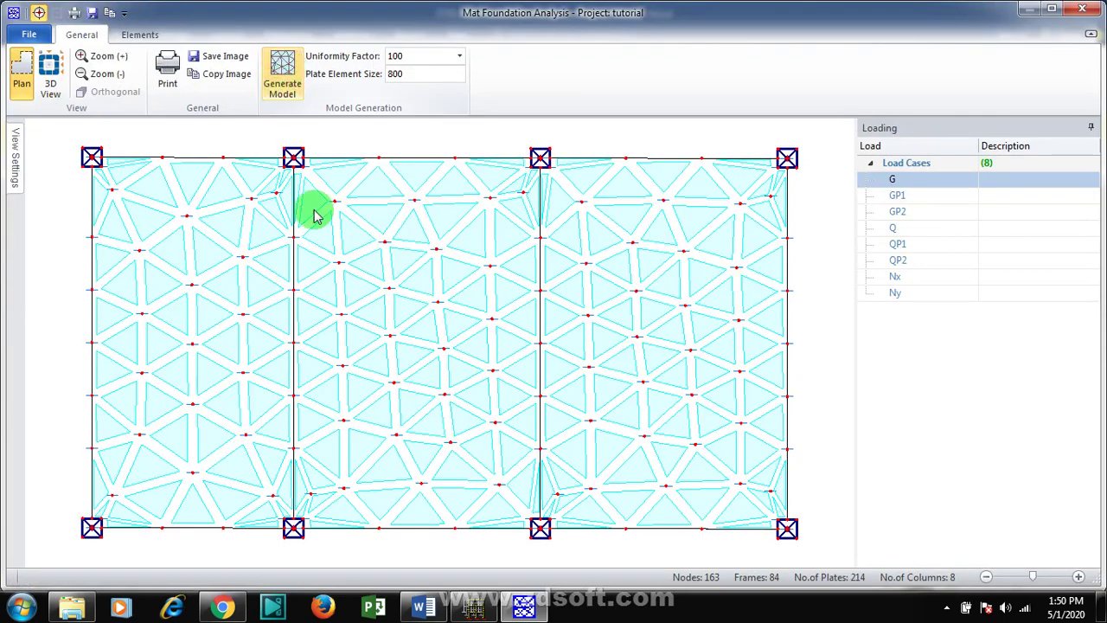
scroll(559, 373, down, 3)
scroll(411, 424, up, 1)
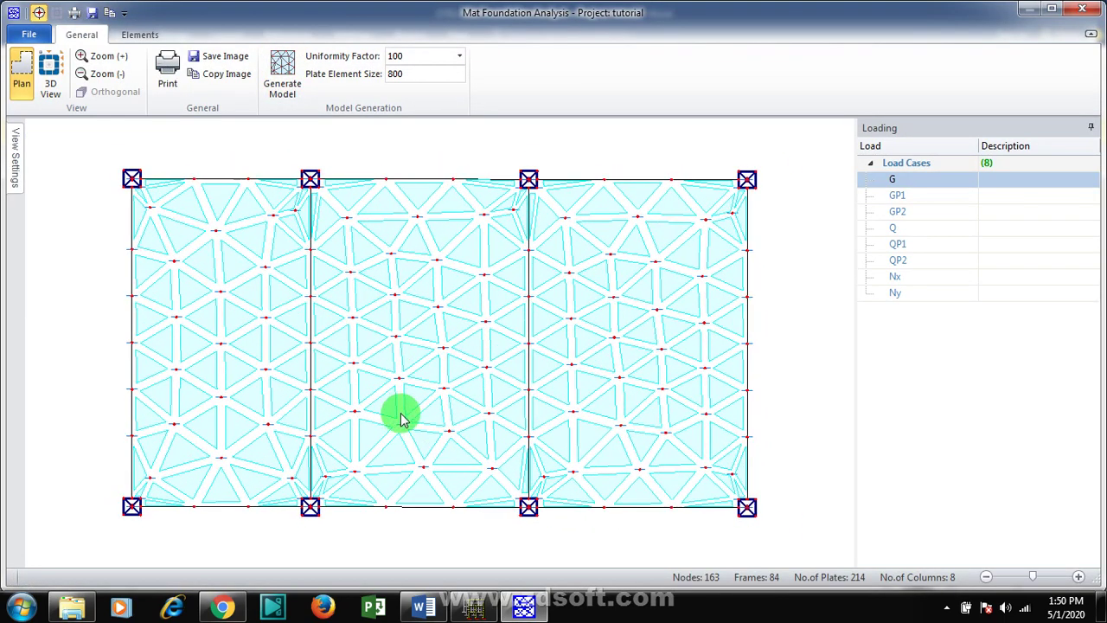
click(413, 55)
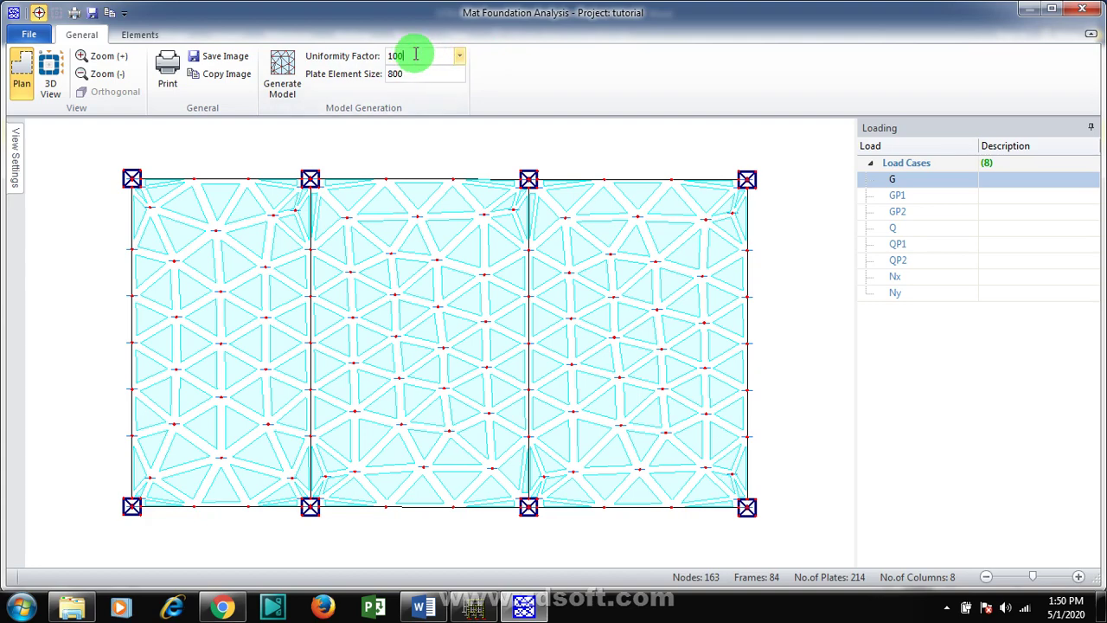
click(420, 56)
click(417, 75)
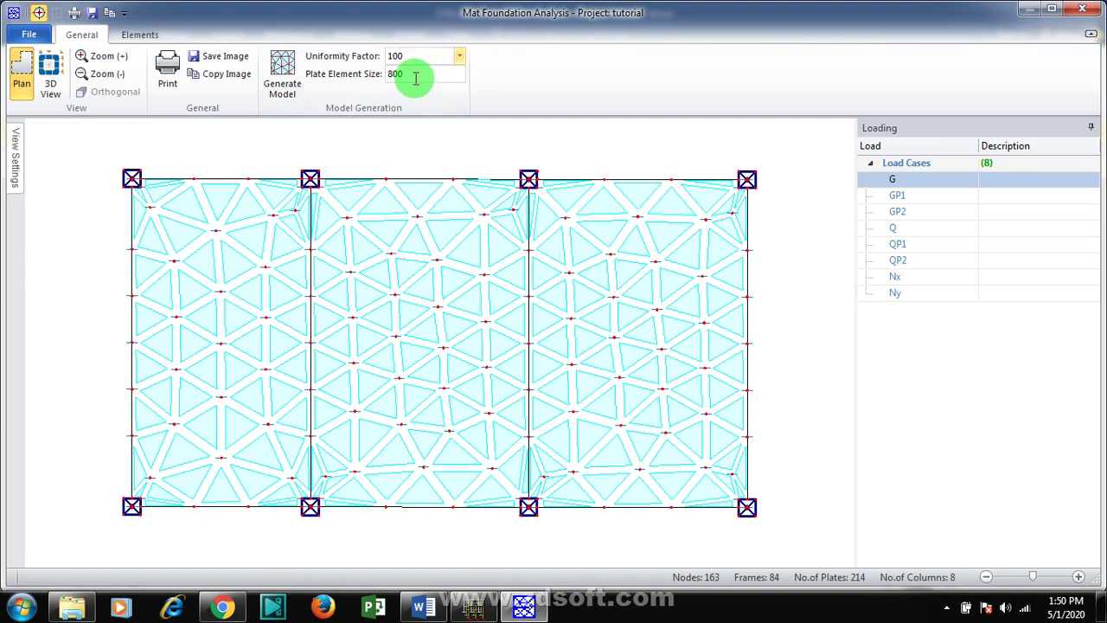
click(420, 75)
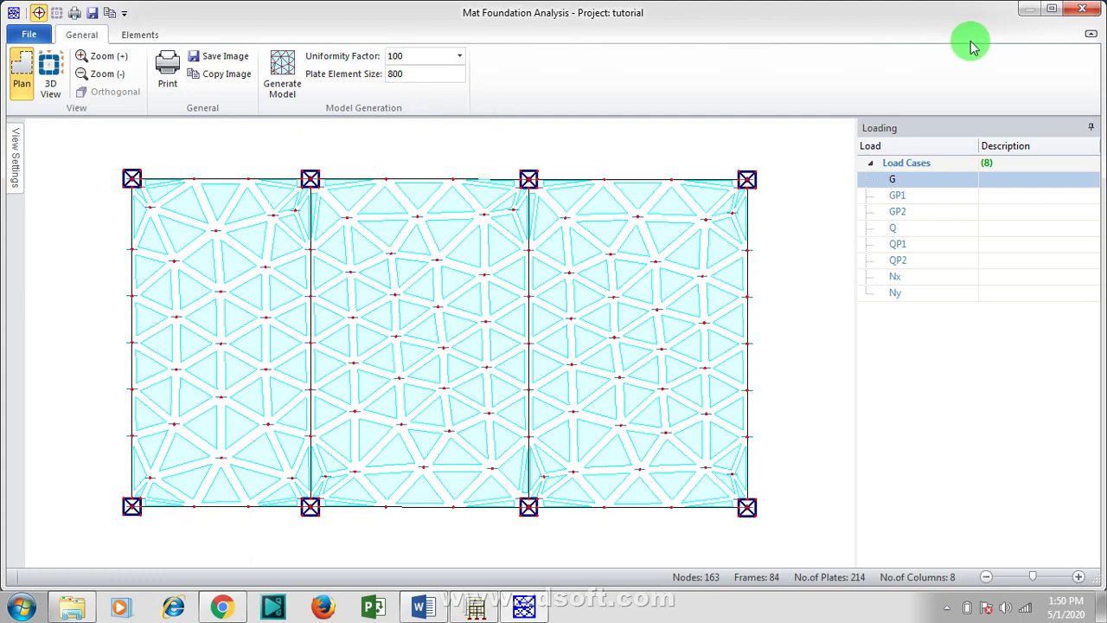
- Close the Mat Foundation Analysis window and return to the Finite Elements Floor Analysis dialog
click(1083, 9)
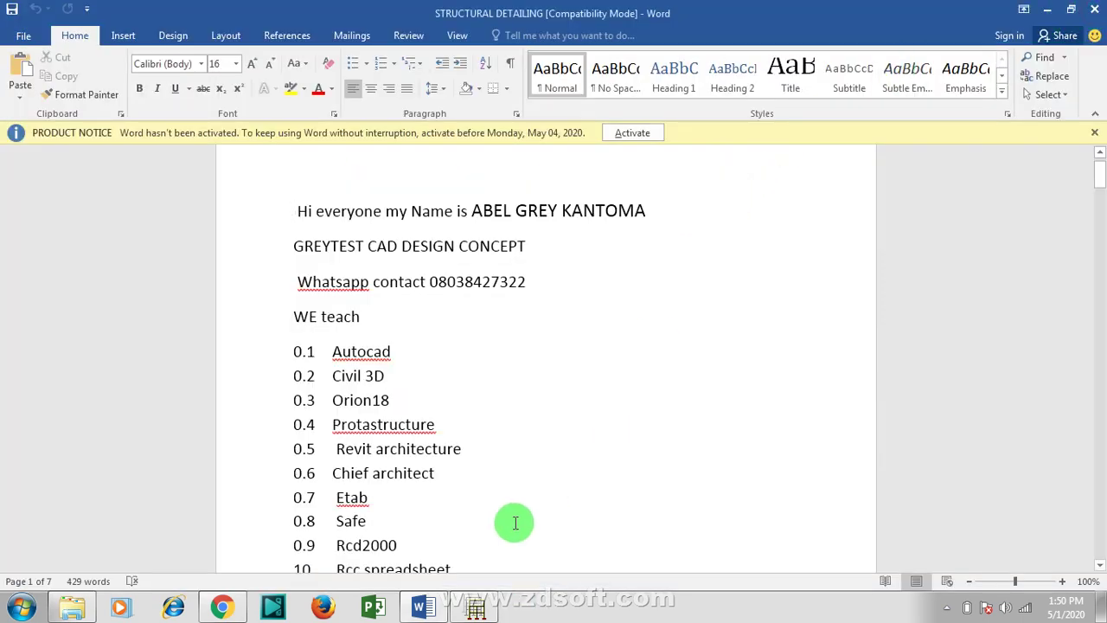
click(475, 608)
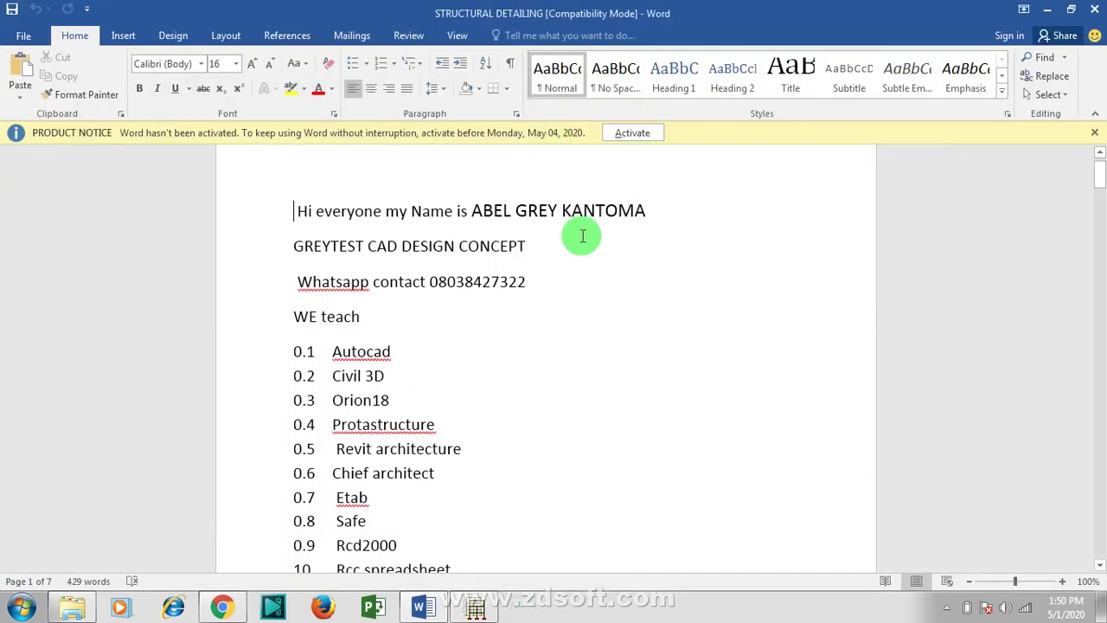
click(476, 607)
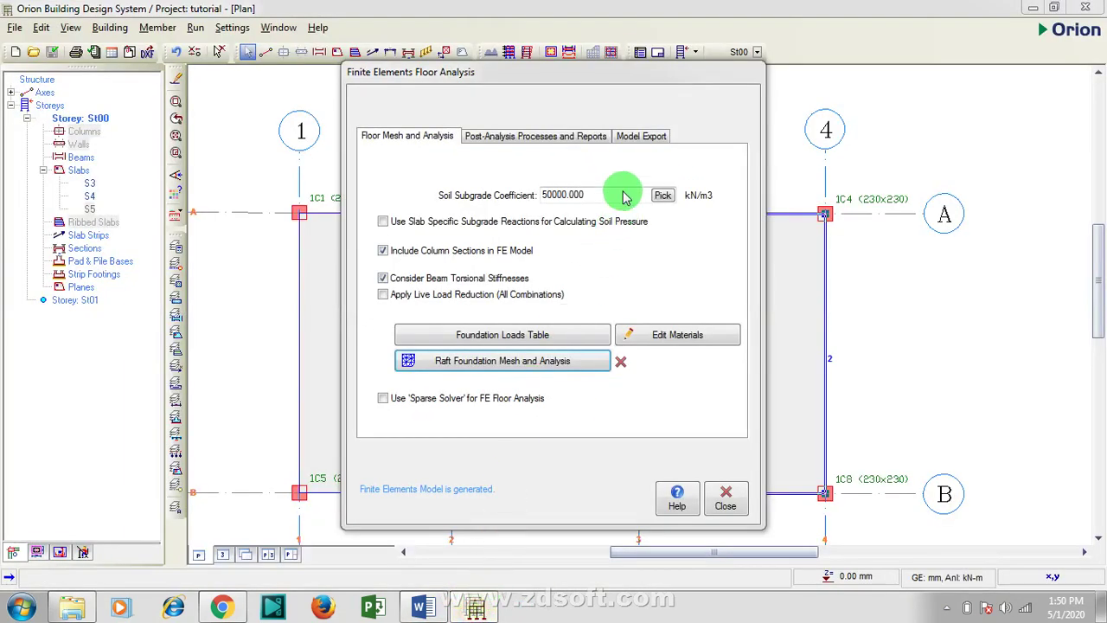
- Set allowable soil stress to 75 kN/m2 and run Analysis Post-processing to view the raft
click(557, 138)
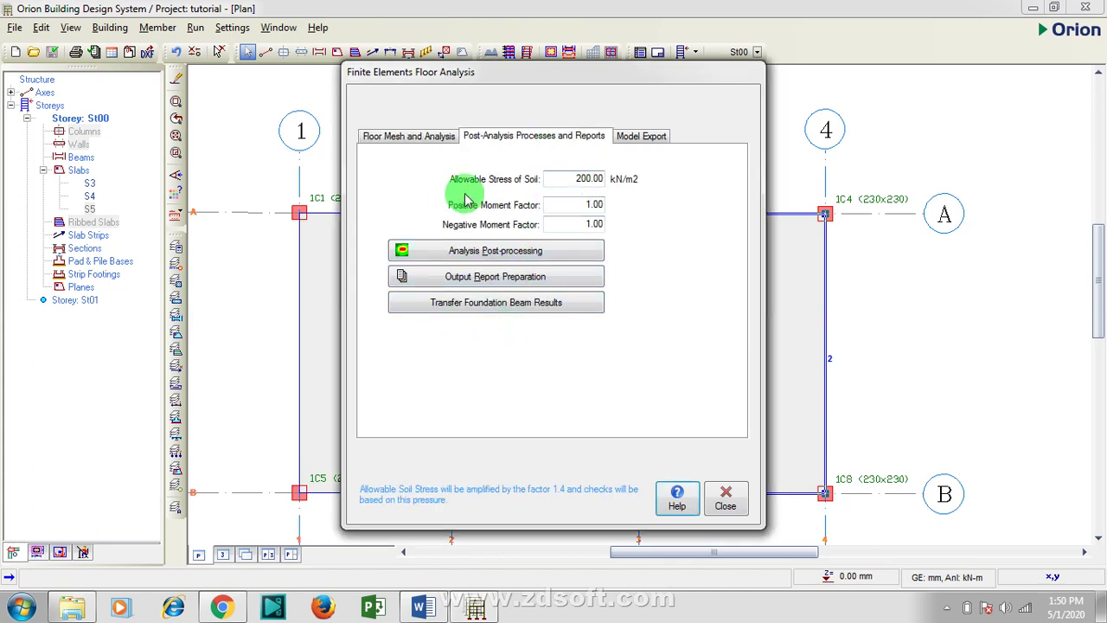
double_click(576, 178)
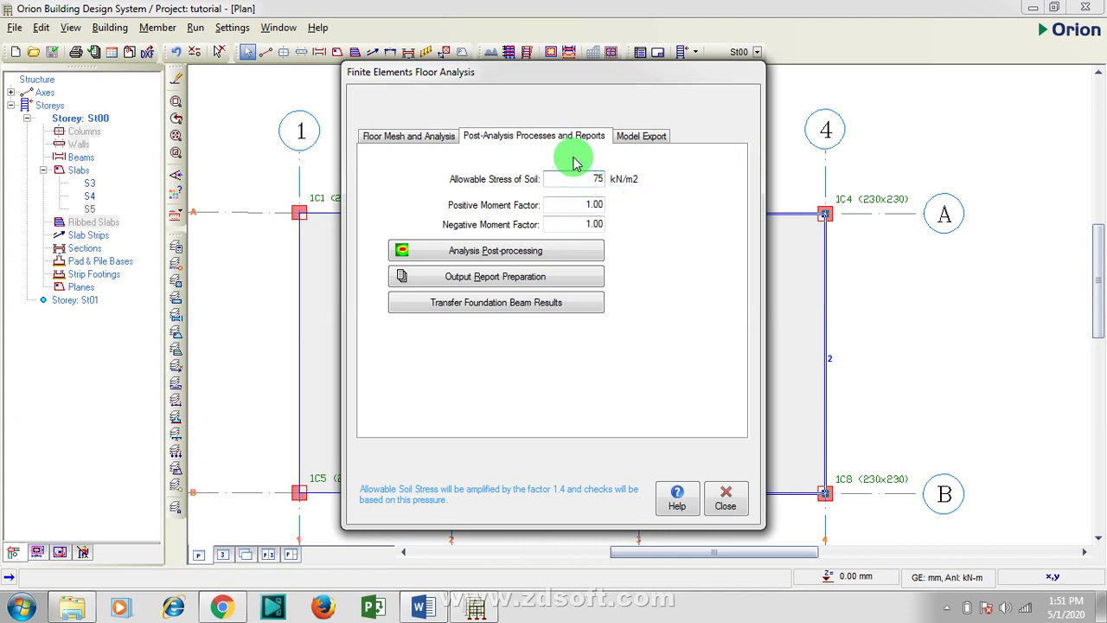
click(547, 257)
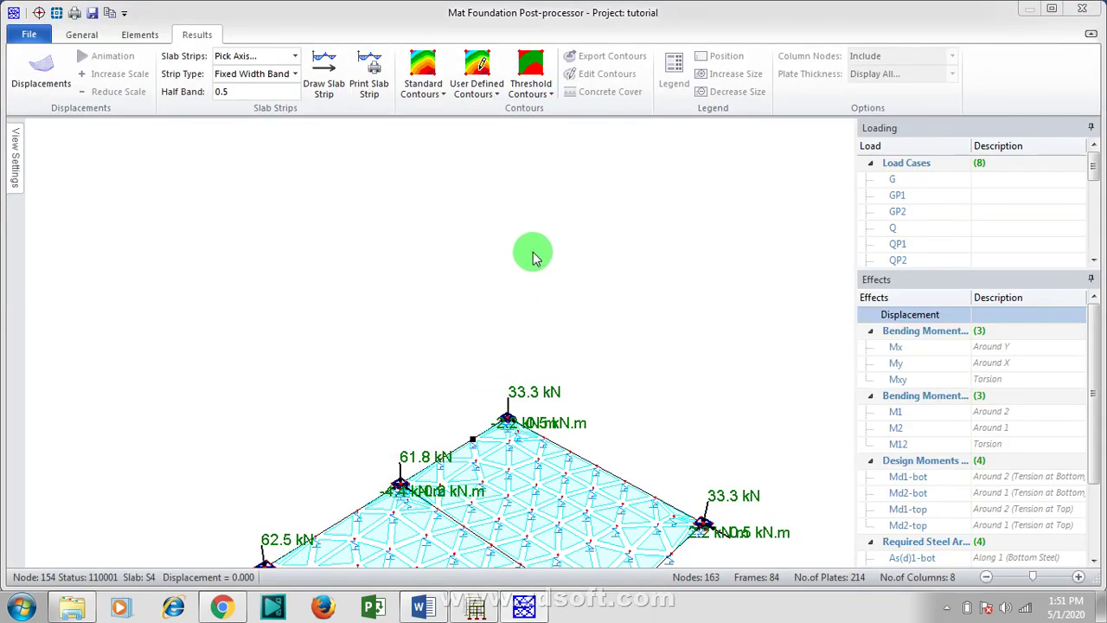
scroll(533, 256, down, 3)
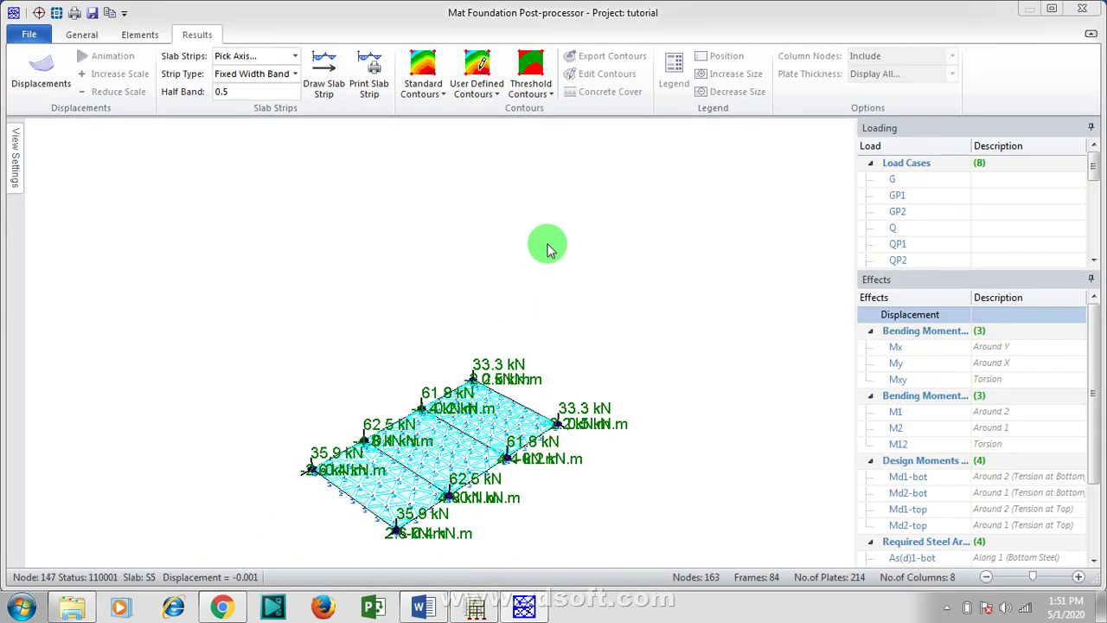
- Display displacement threshold contours on the raft plan and scroll down the Effects list
click(335, 82)
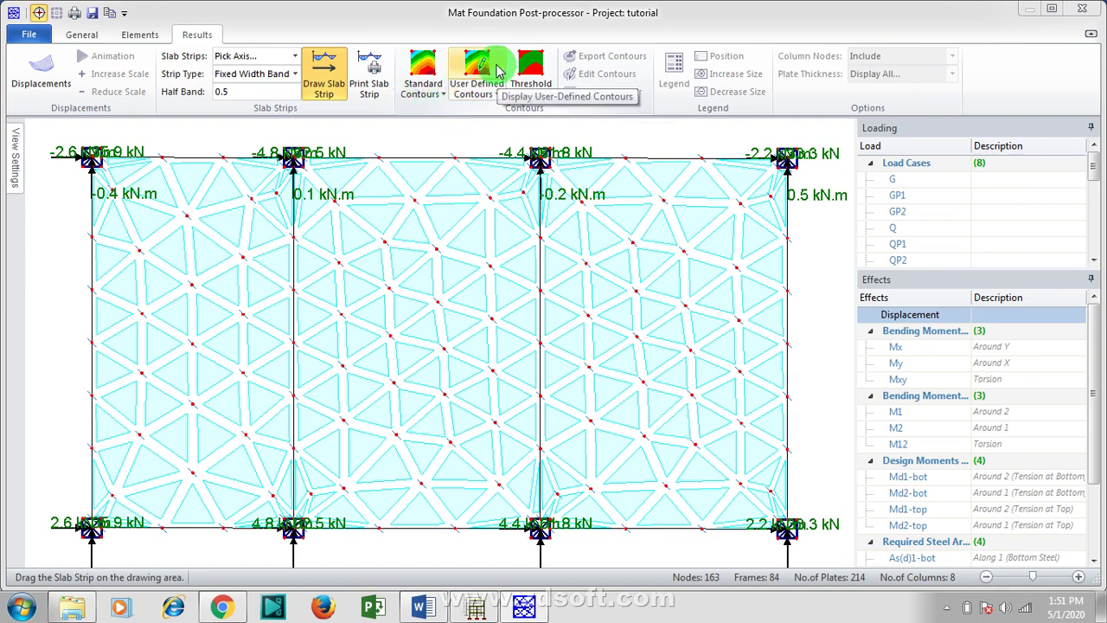
click(499, 76)
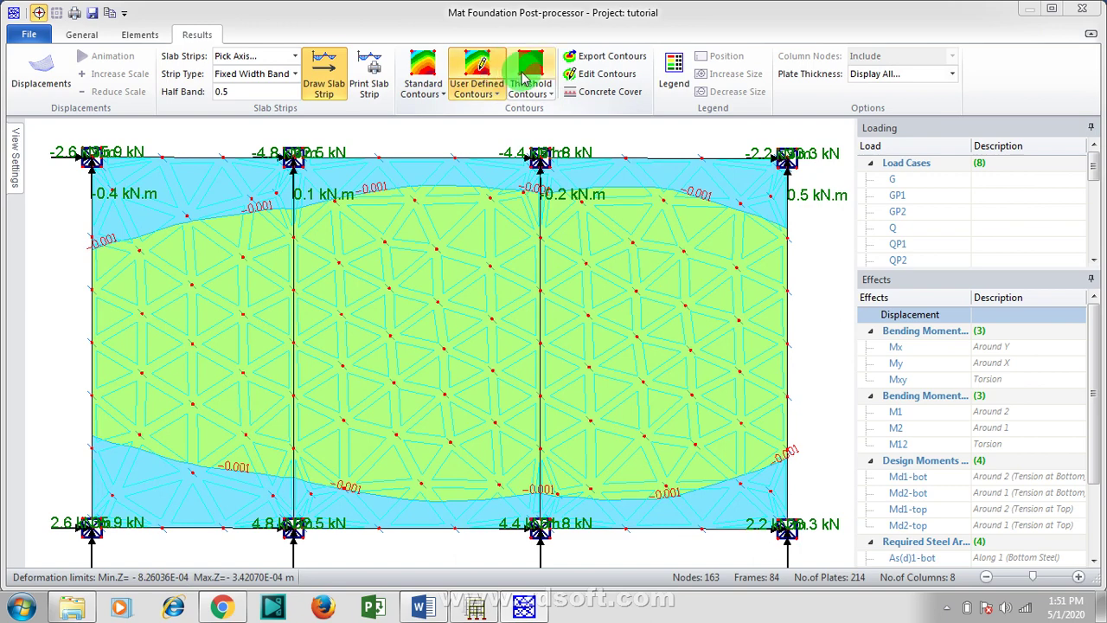
click(529, 73)
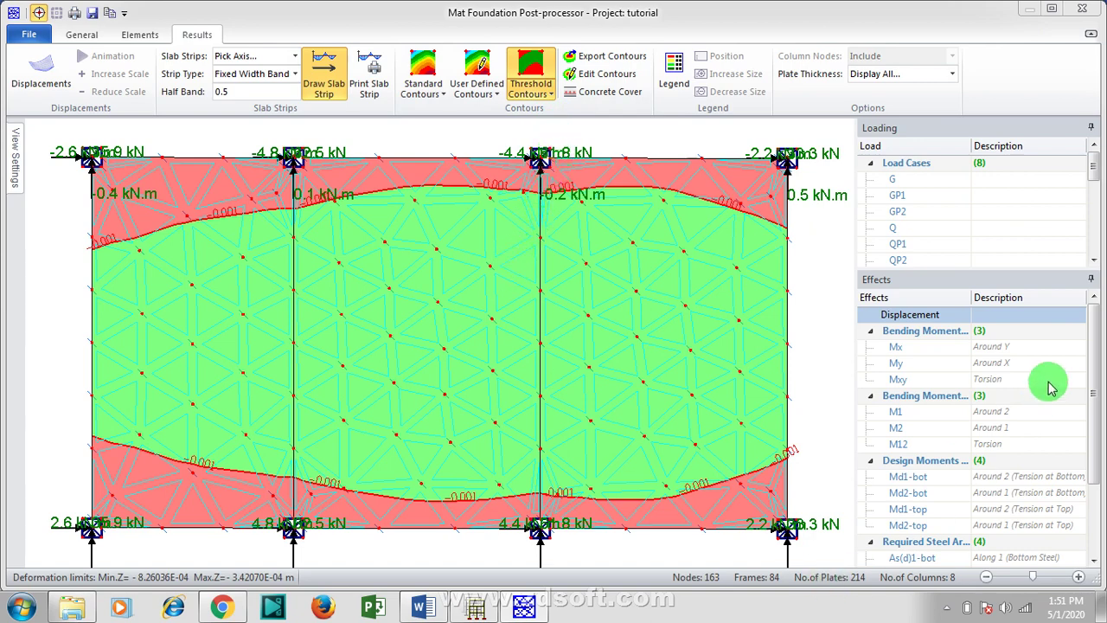
drag(1095, 364, 1099, 450)
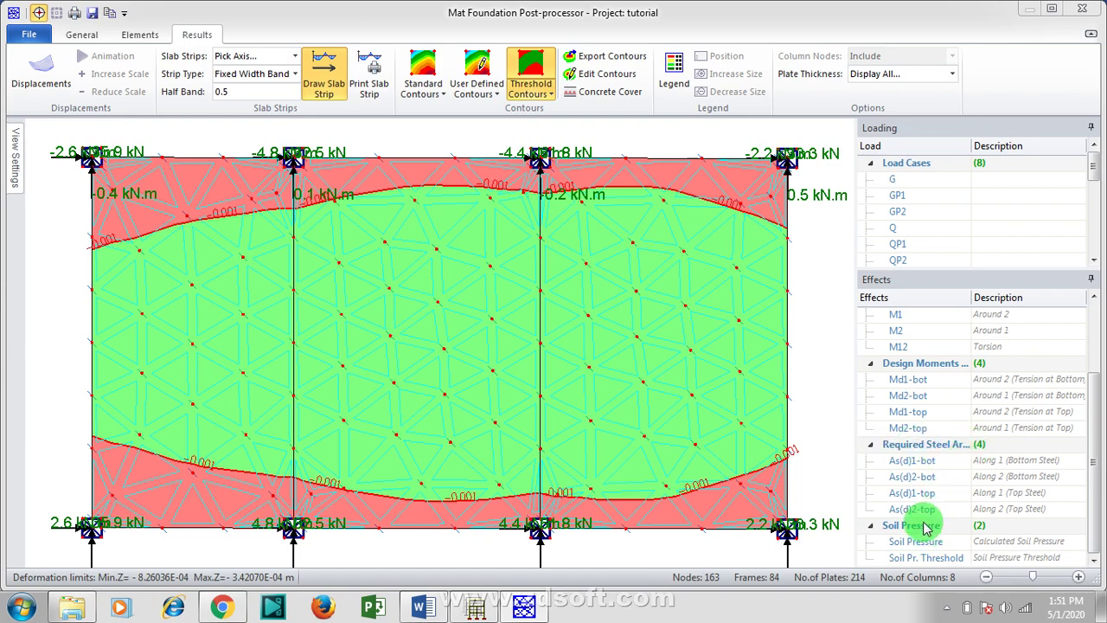
- Cycle through As(d)1-bot, As(d)2-bot, As(d)1-top and As(d)2-top contours, ending on As(d)1-bot
click(909, 465)
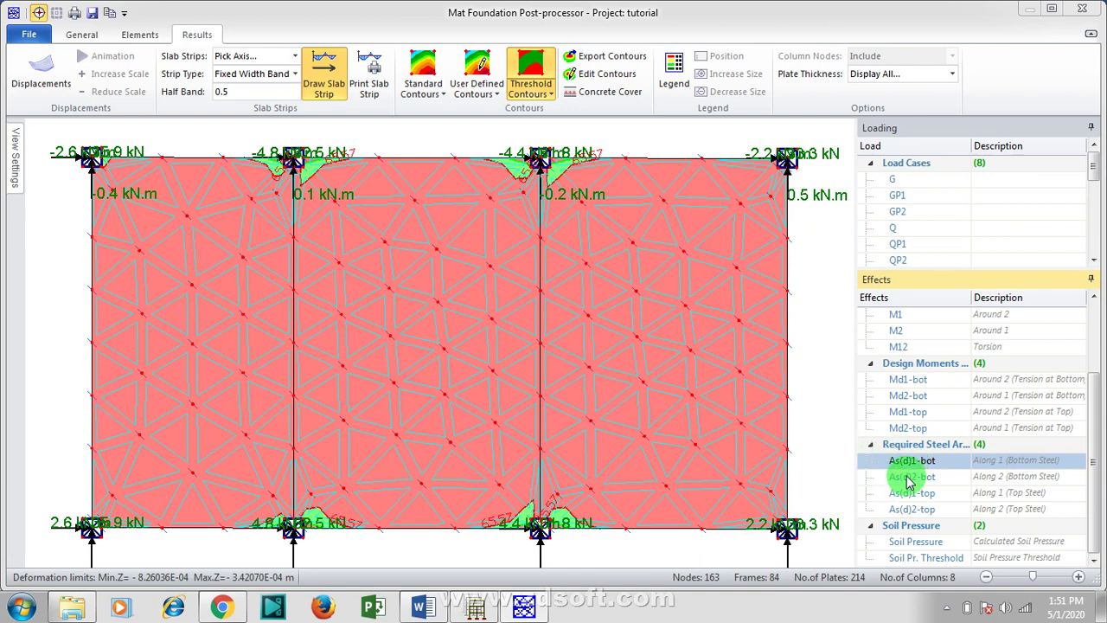
click(910, 479)
click(911, 495)
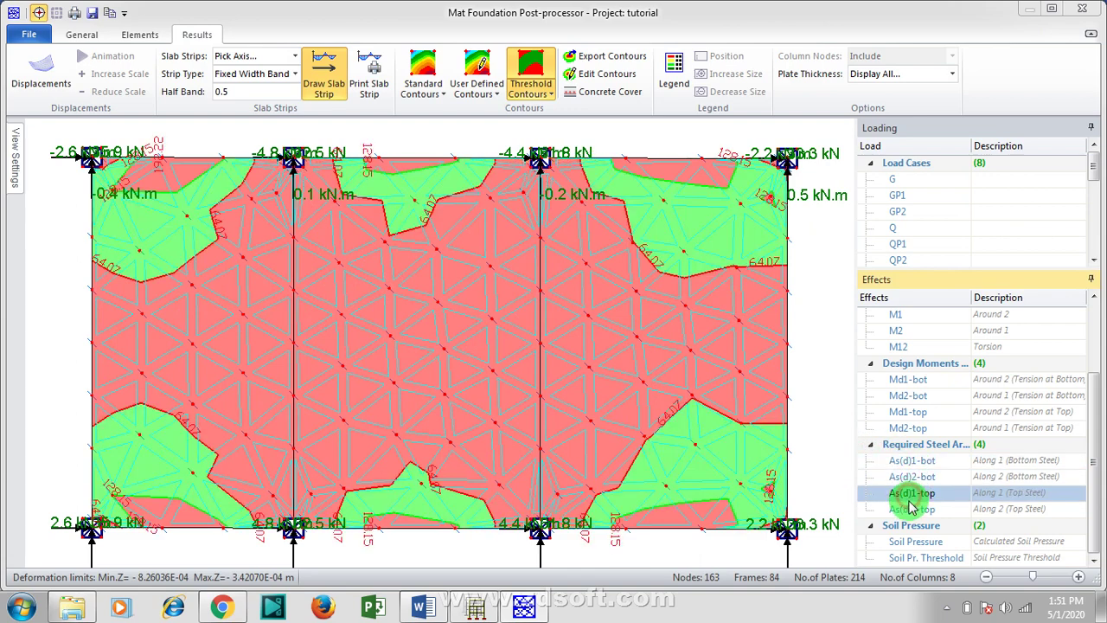
click(910, 511)
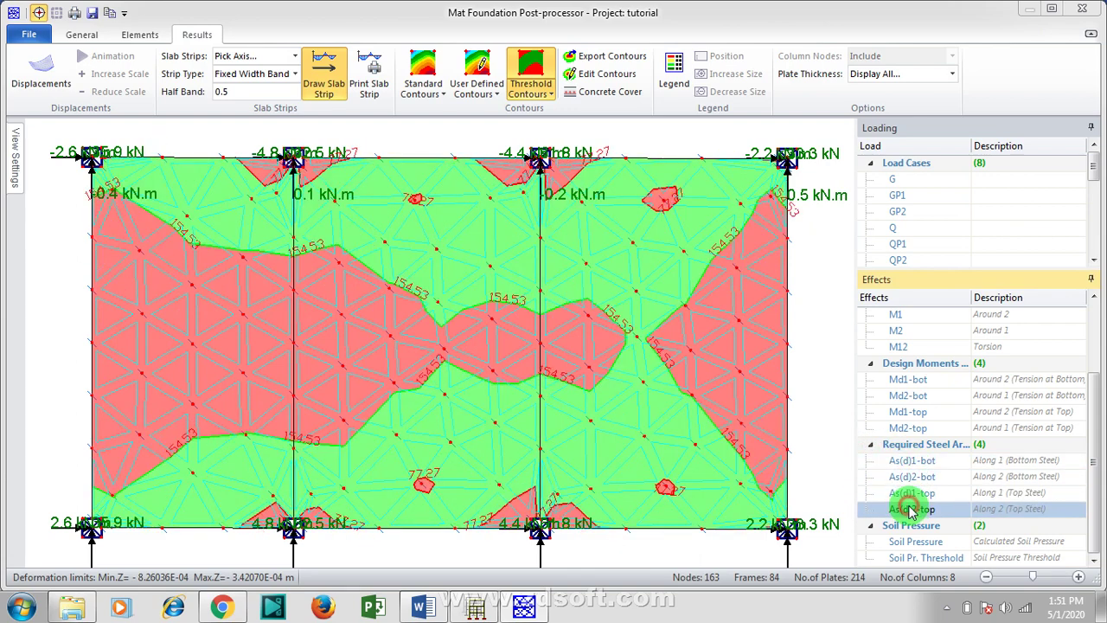
click(906, 475)
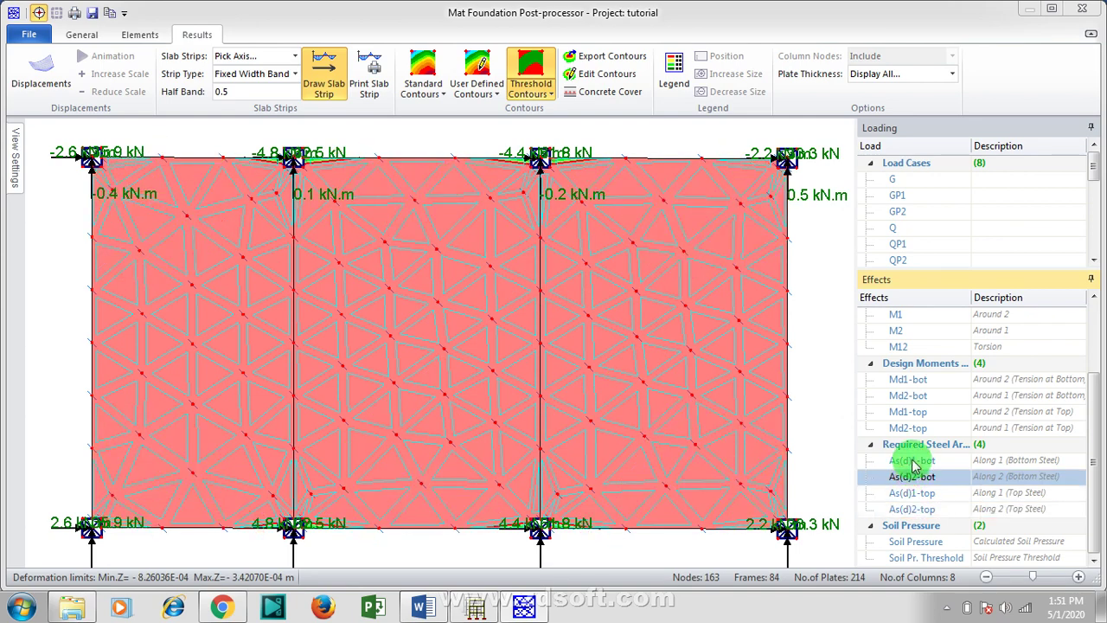
click(910, 460)
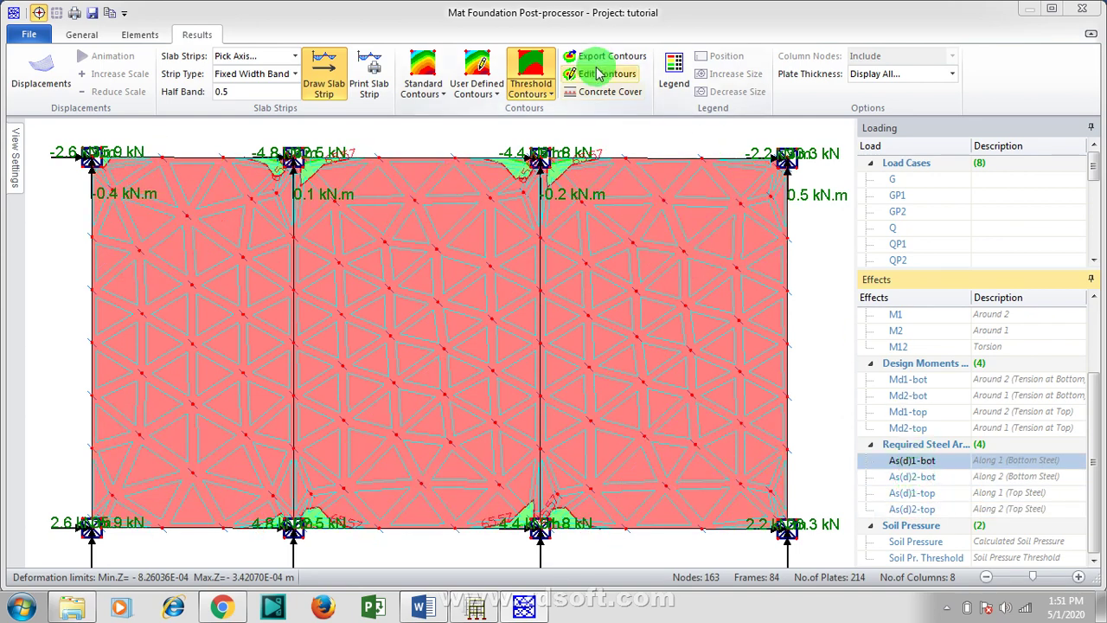
click(907, 477)
click(907, 492)
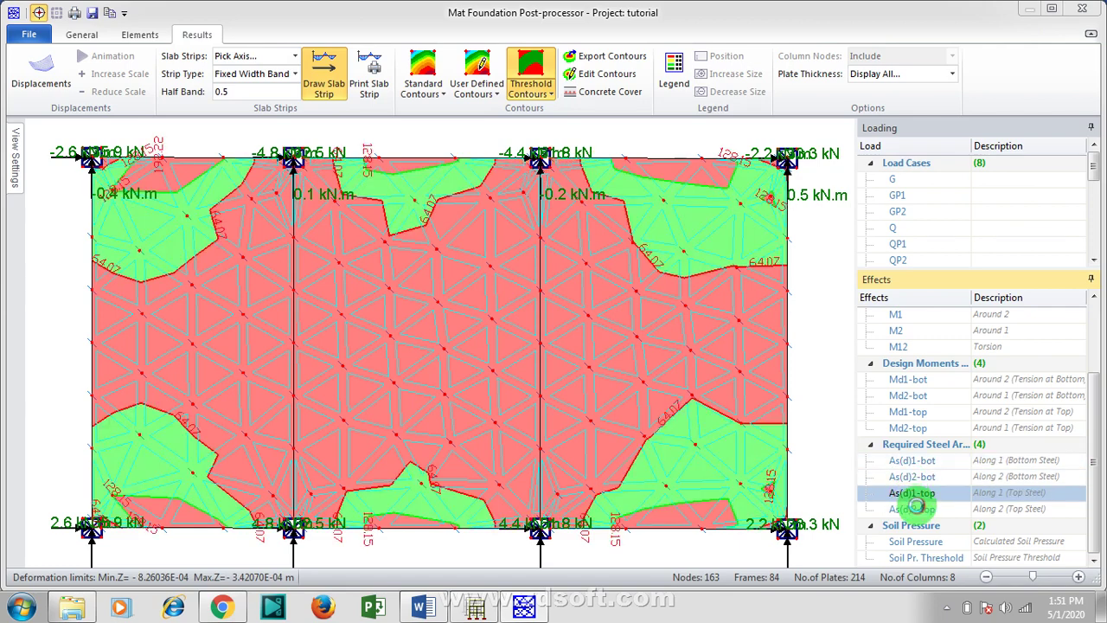
click(914, 509)
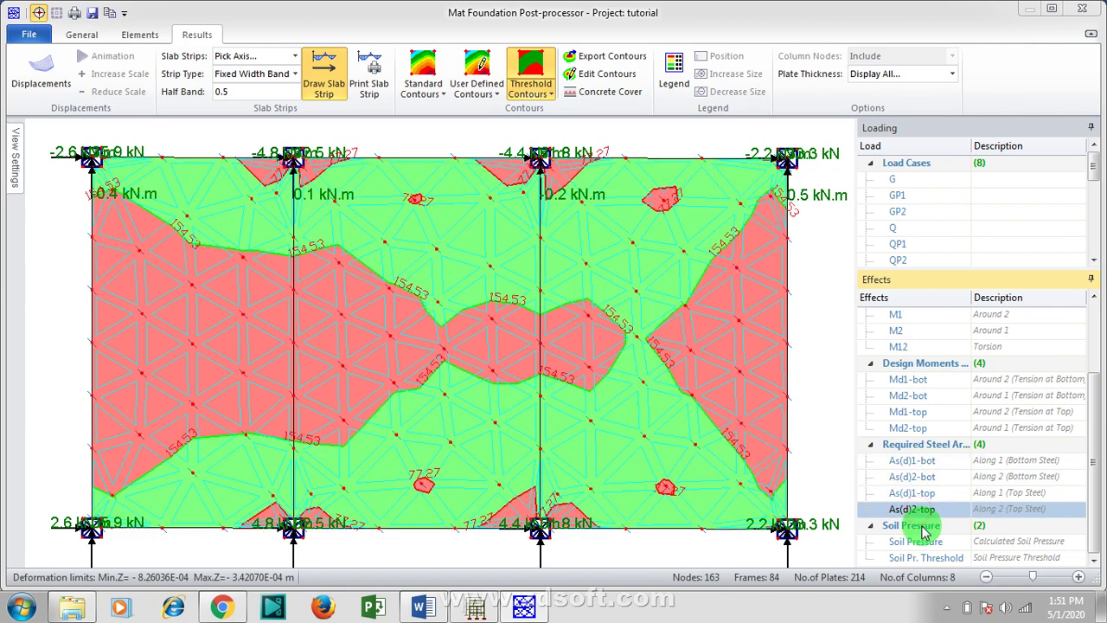
click(924, 461)
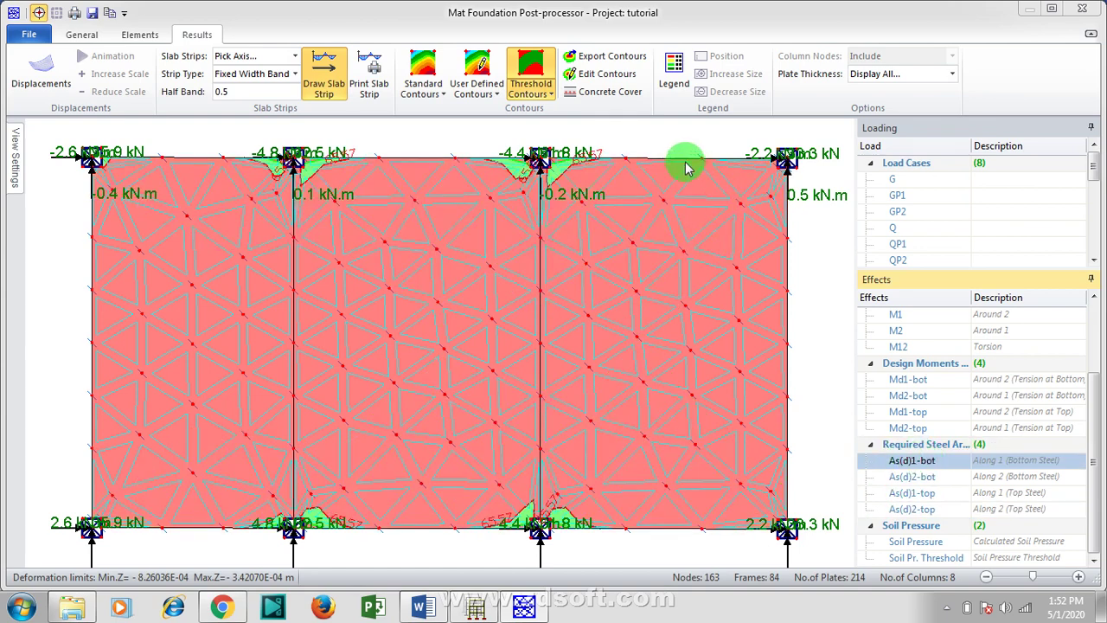
- Set the As(d)1-bot threshold max to 565.49 using nominal Y12 bars at 200 mm spacing
click(607, 77)
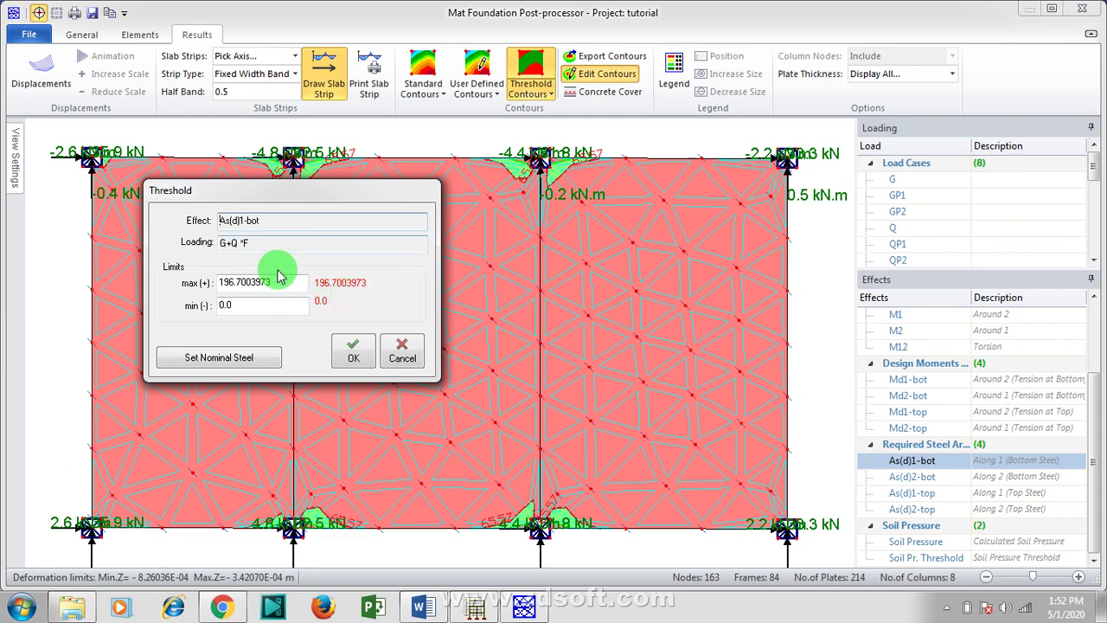
click(232, 358)
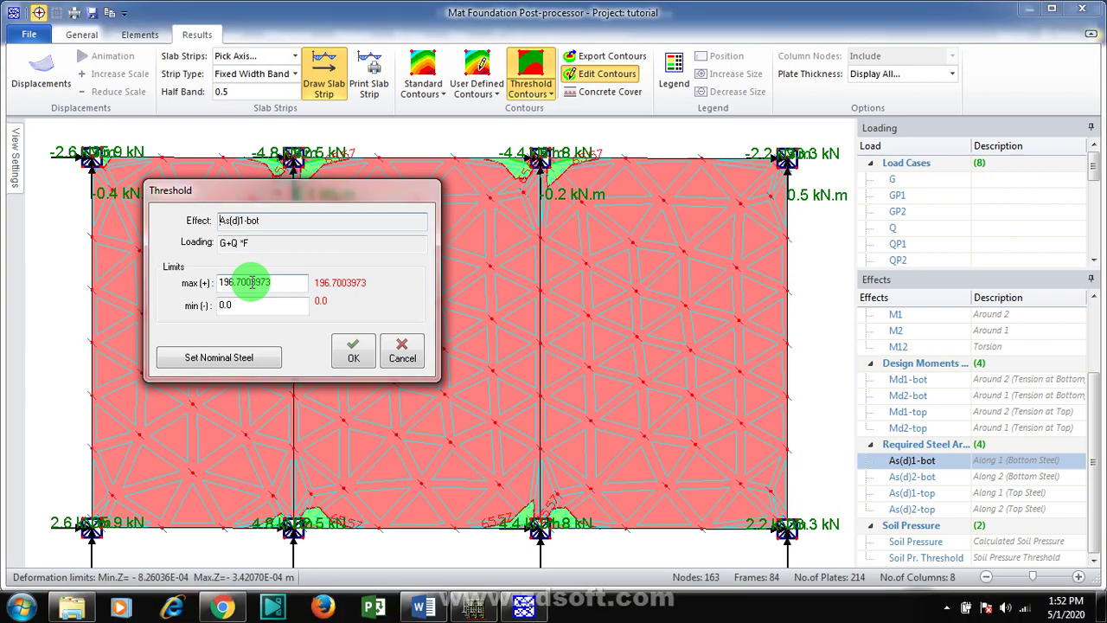
click(232, 361)
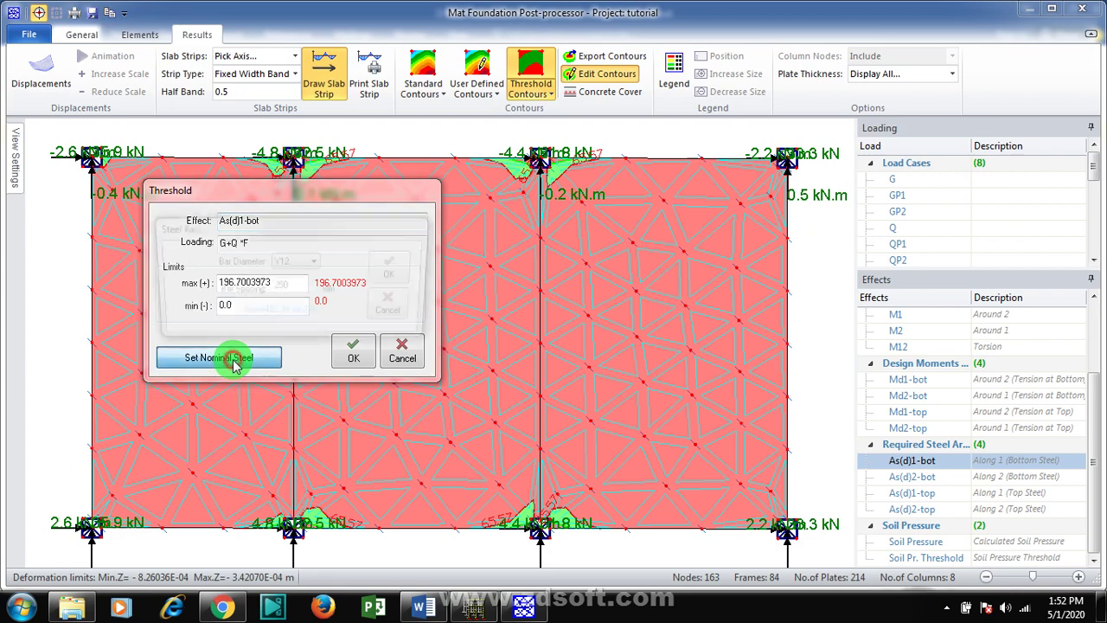
click(310, 269)
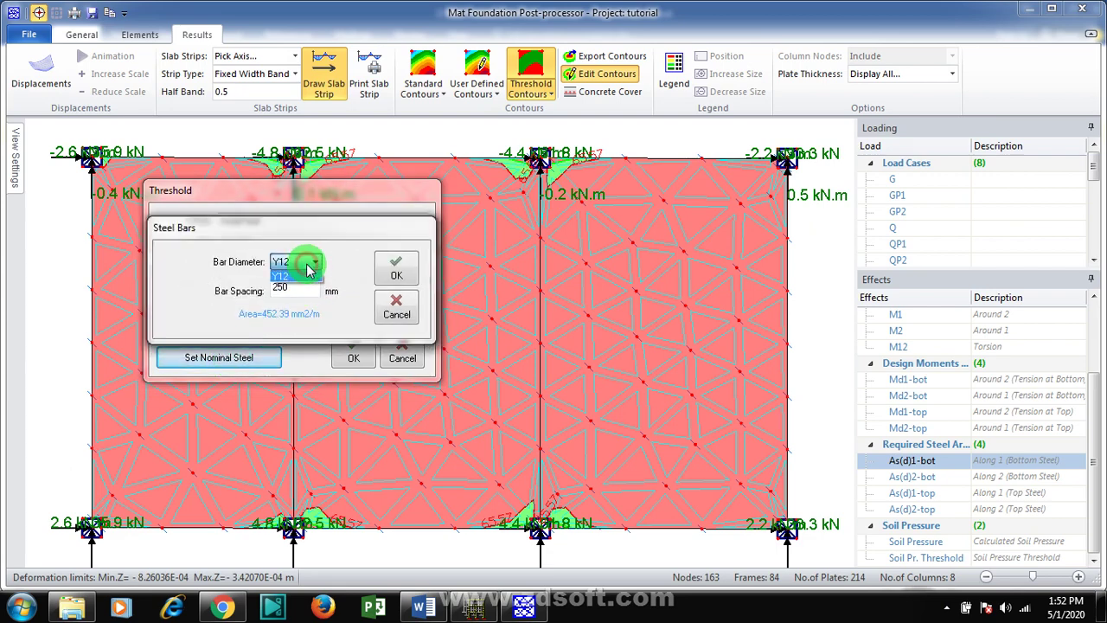
click(306, 262)
click(282, 290)
click(279, 290)
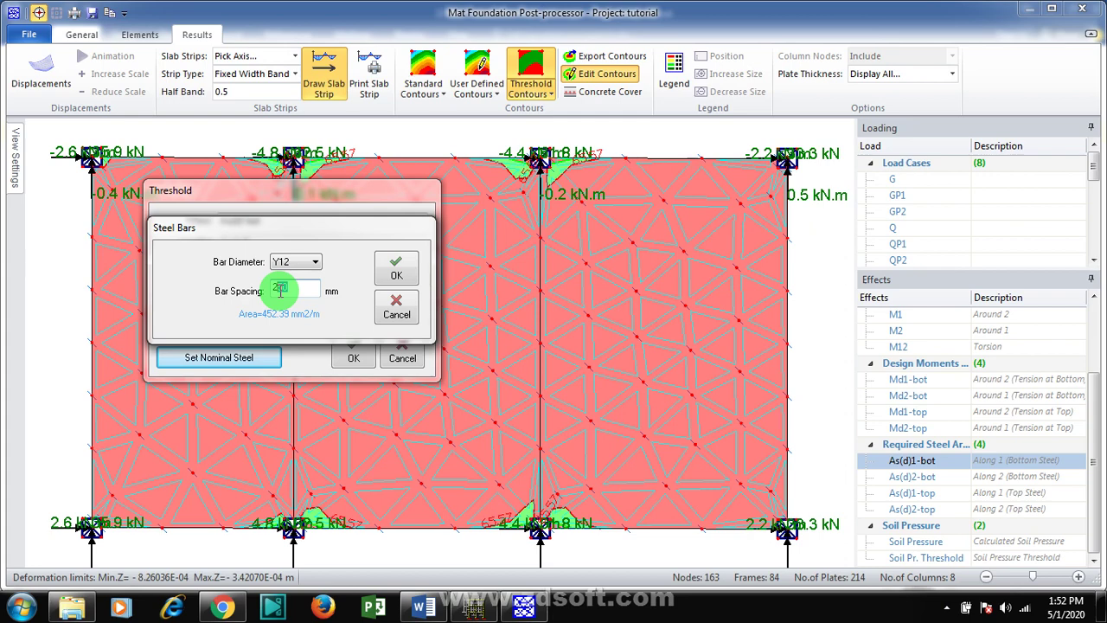
click(296, 286)
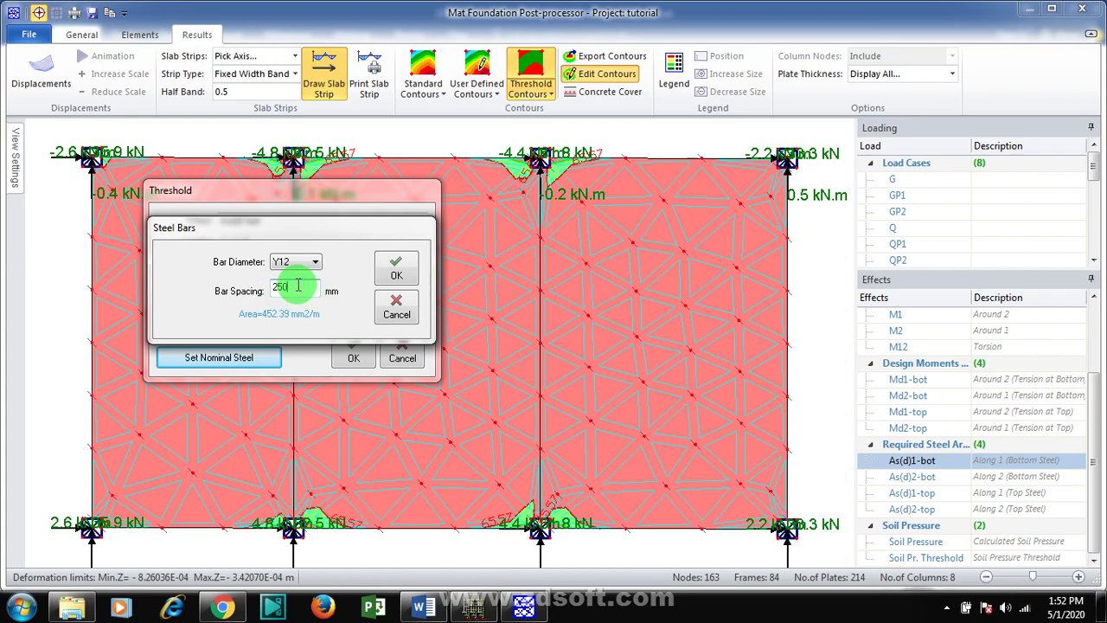
click(275, 289)
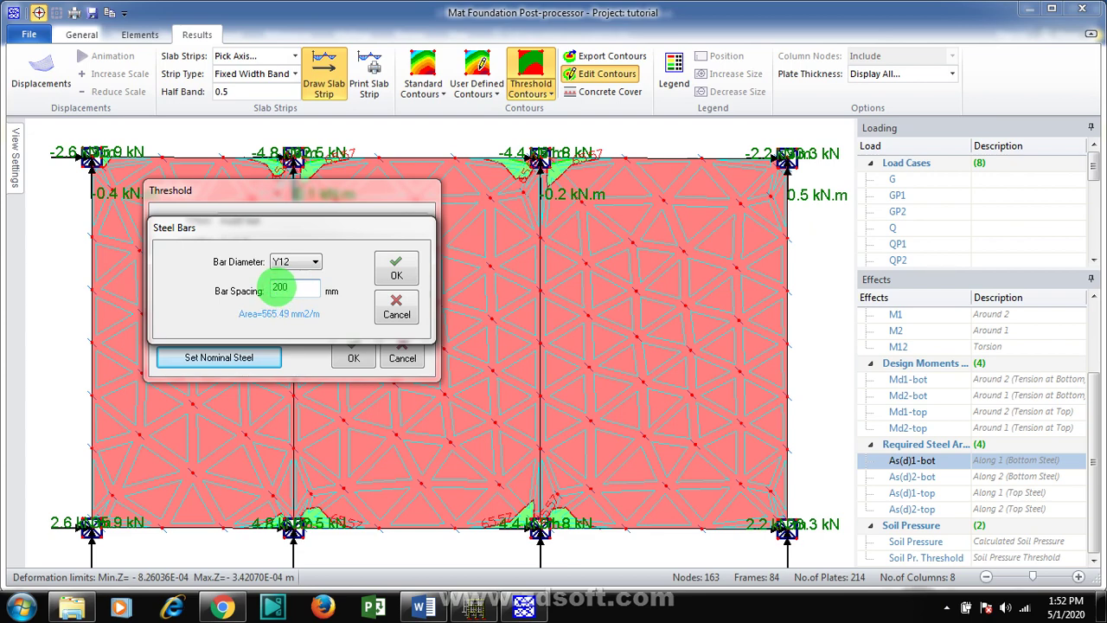
click(402, 275)
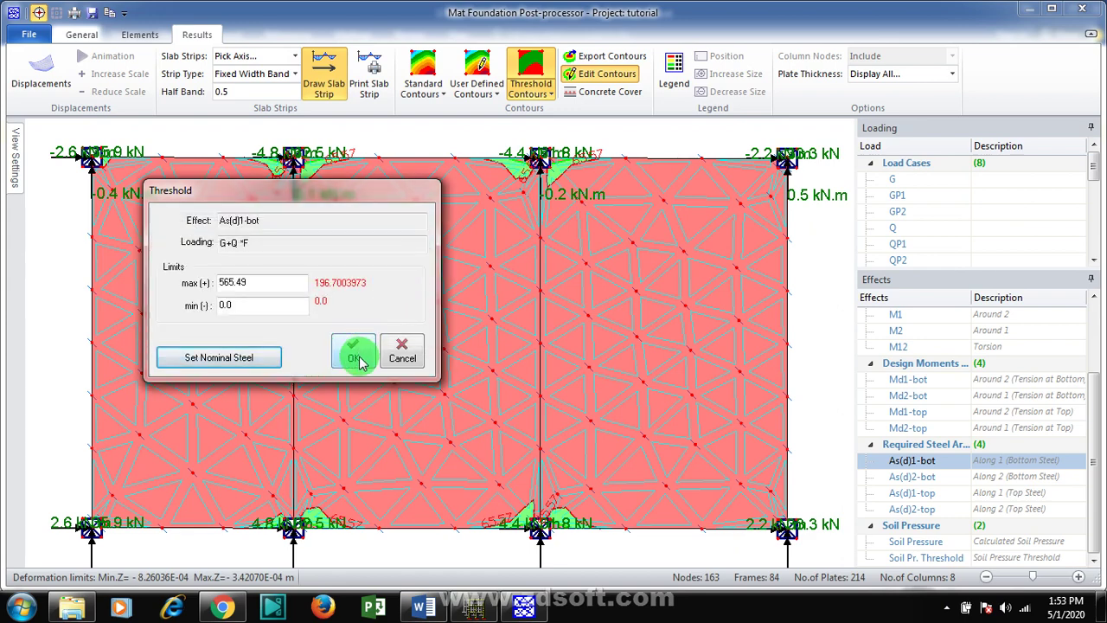
click(359, 358)
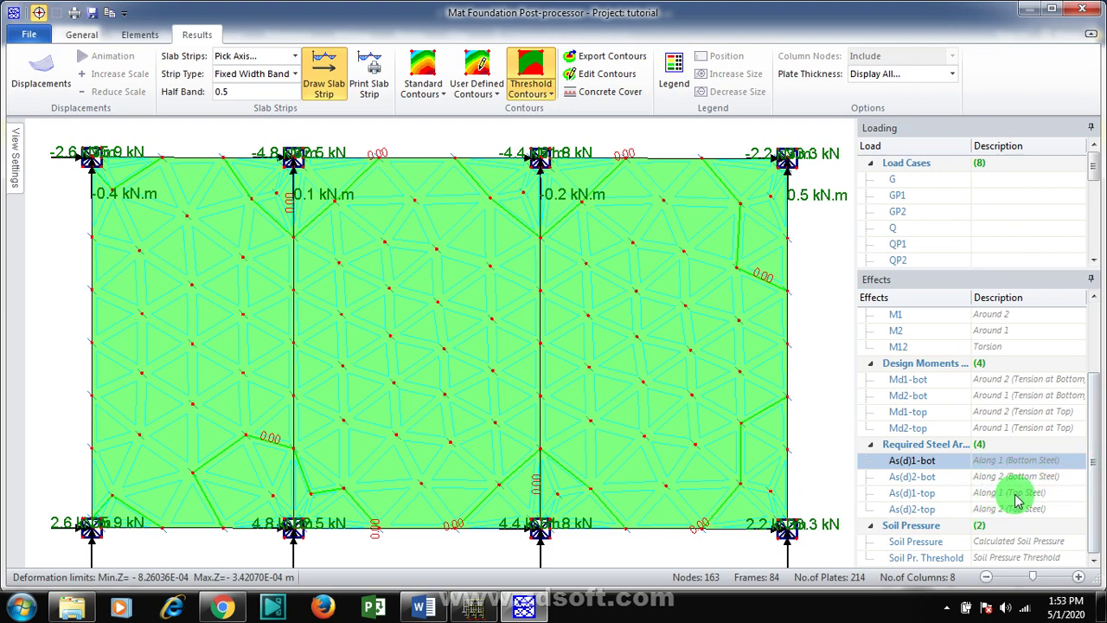
- Show the As(d)1-top and As(d)2-top required-steel contours, ending on As(d)2-bot
click(1013, 495)
click(1007, 511)
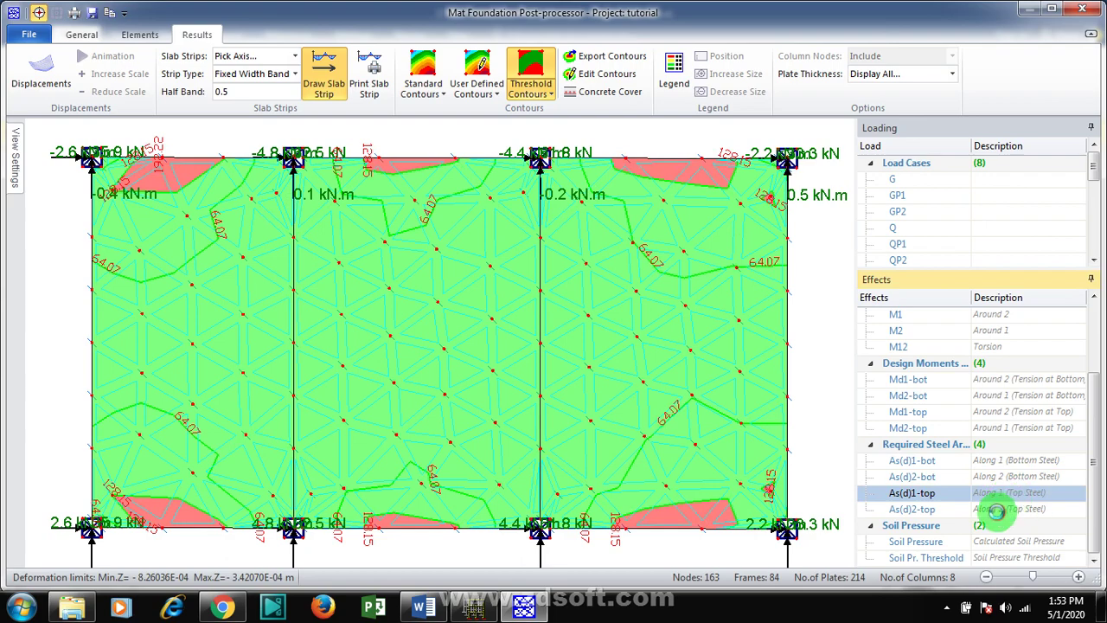
click(986, 477)
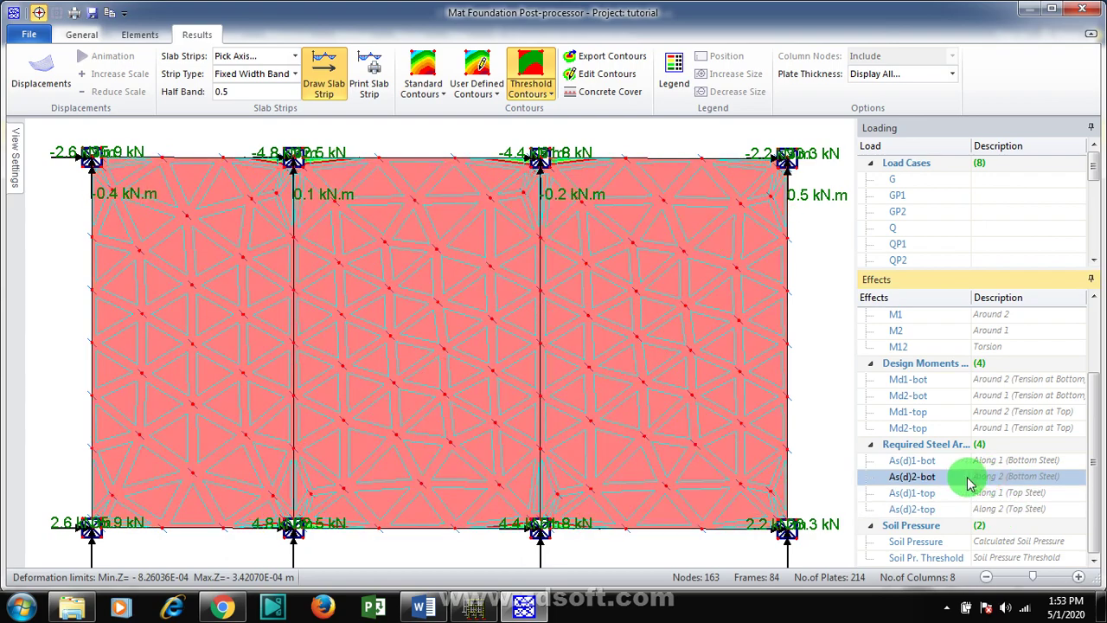
- Set As(d)2-bot's nominal steel to Y12 at 200 mm, a 565.49 threshold, then show As(d)1-top
click(606, 75)
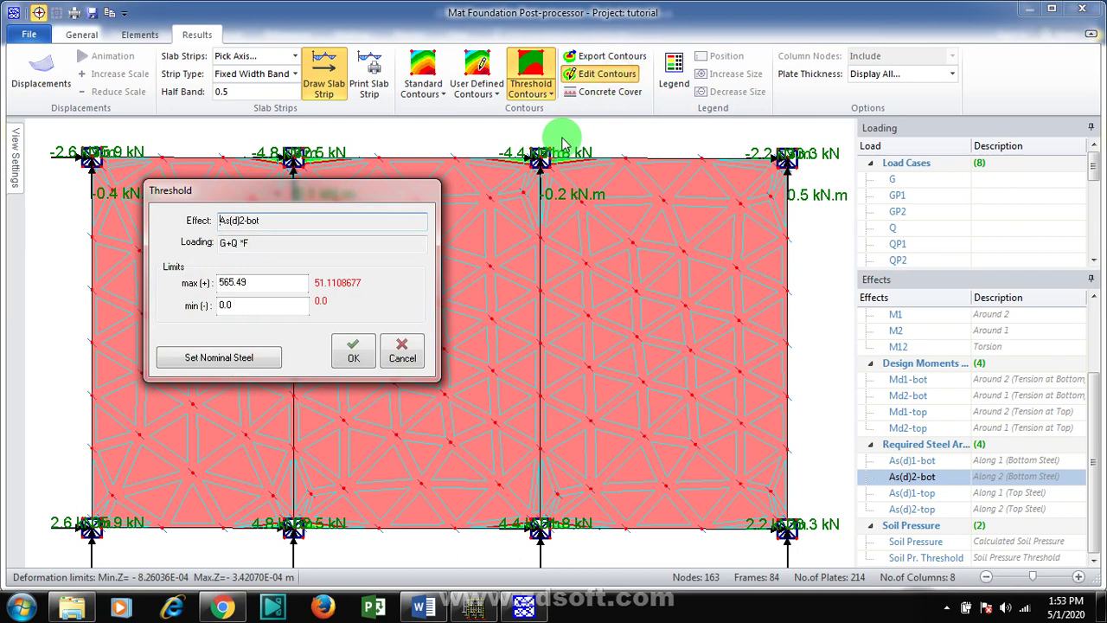
click(216, 357)
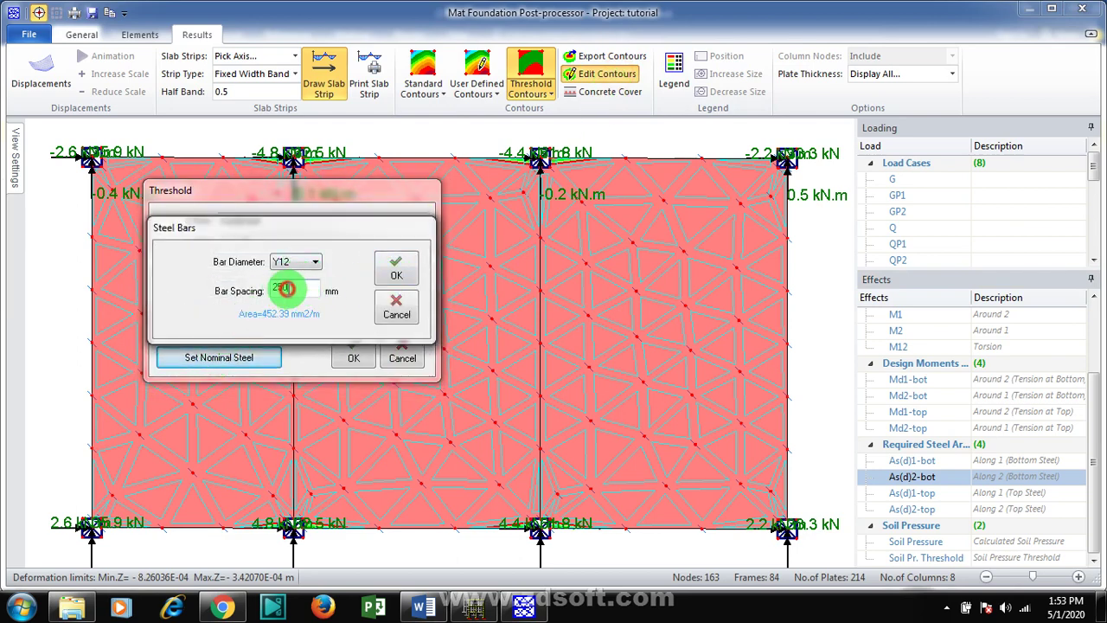
text(20)
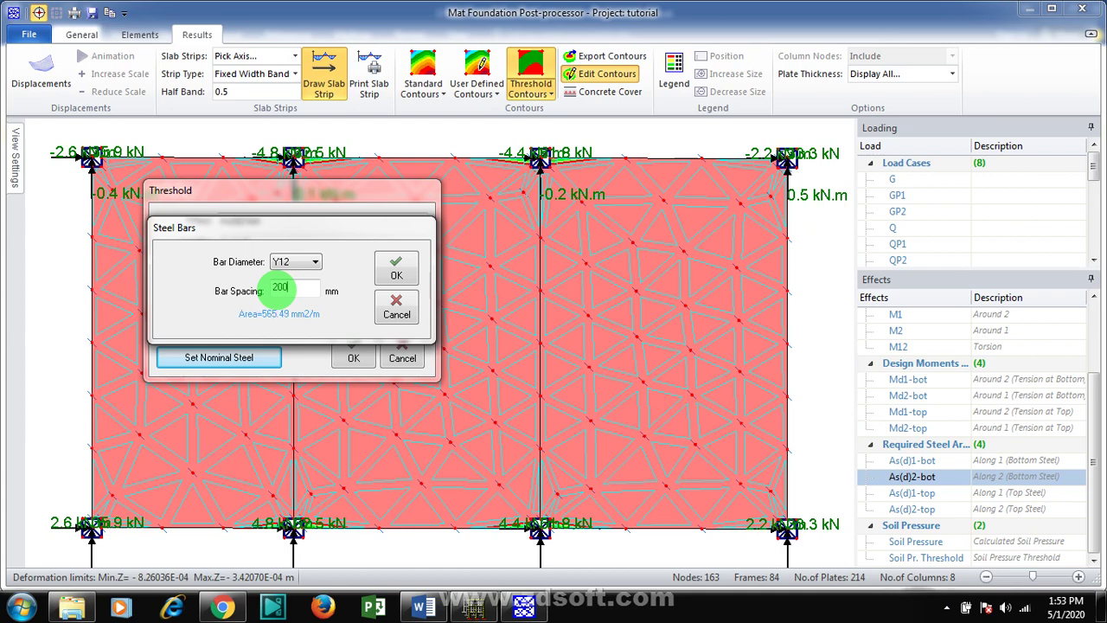
click(394, 268)
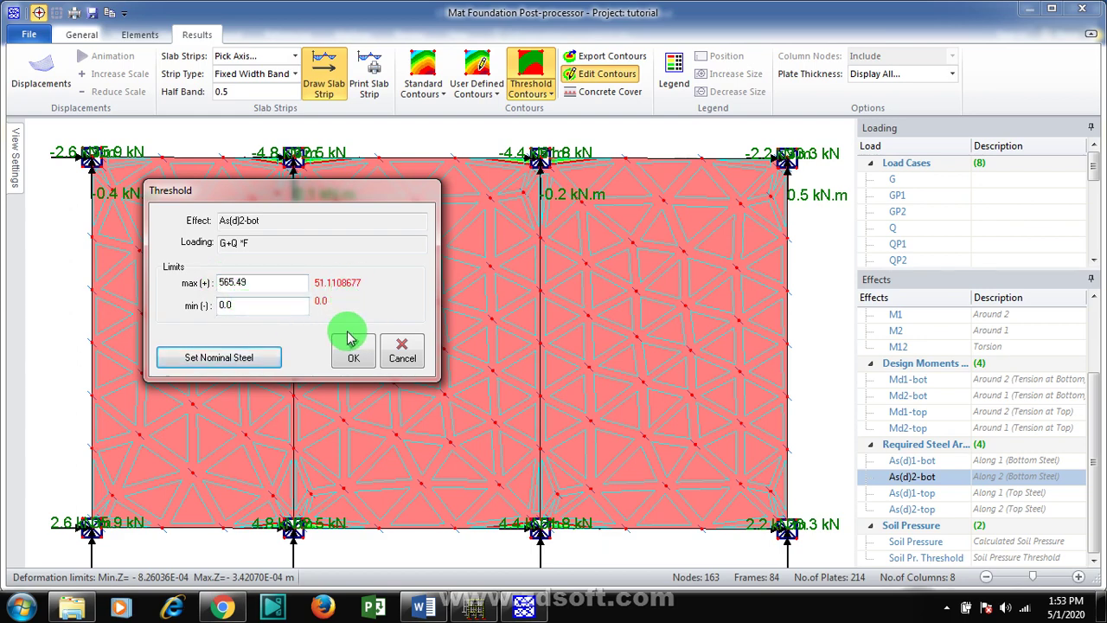
click(354, 360)
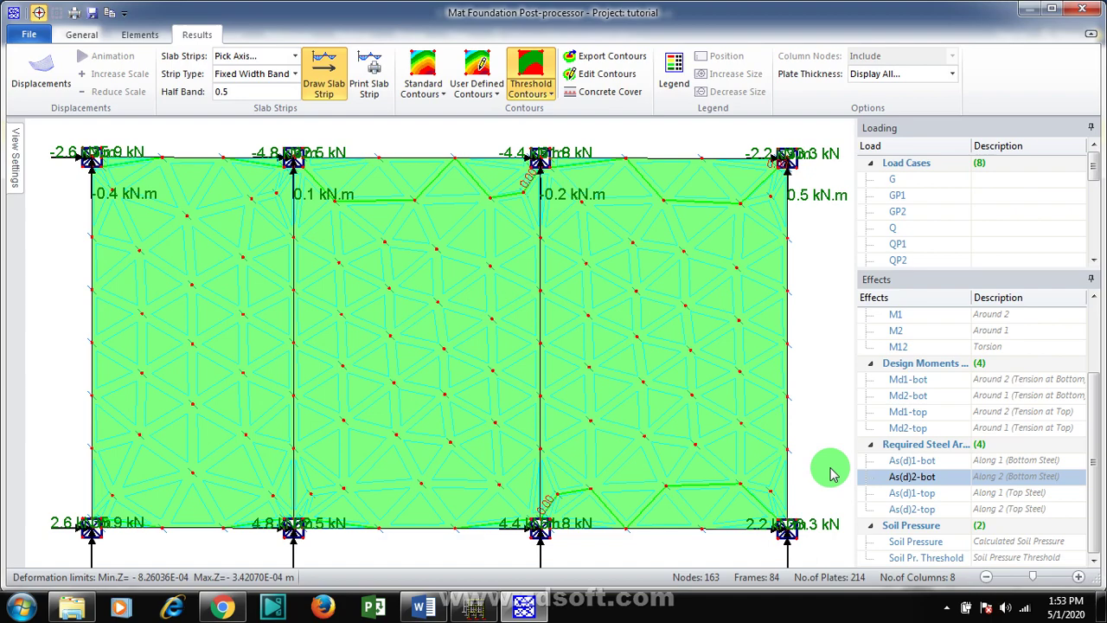
click(912, 493)
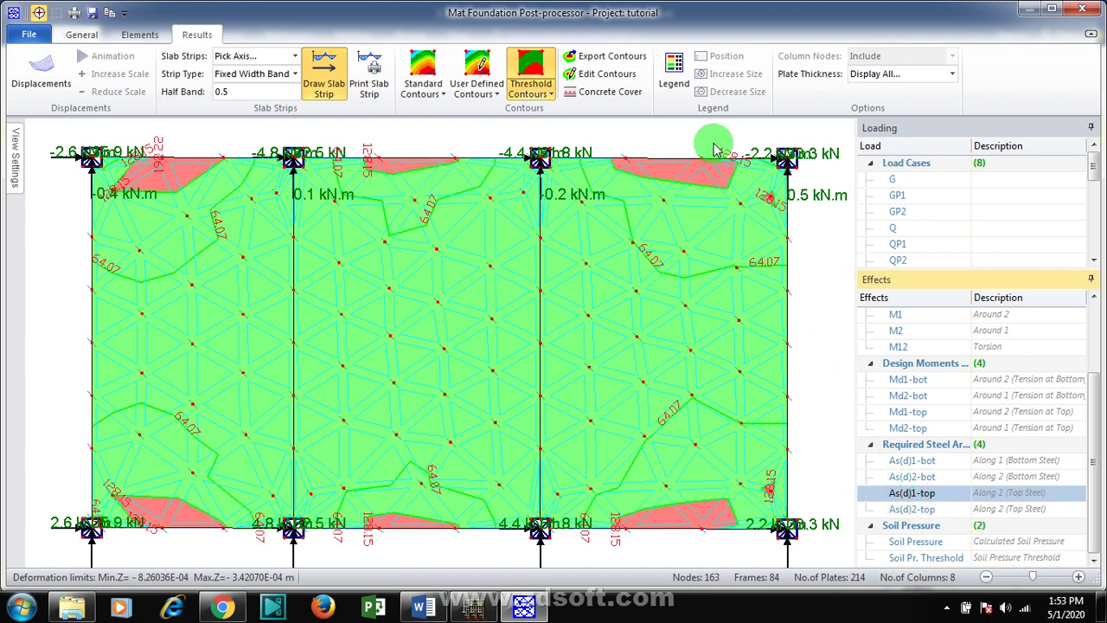
- Zoom on the slab and start a slab strip, dismissing the out-of-bounds warning
scroll(744, 139, up, 2)
scroll(770, 130, down, 3)
scroll(779, 130, up, 2)
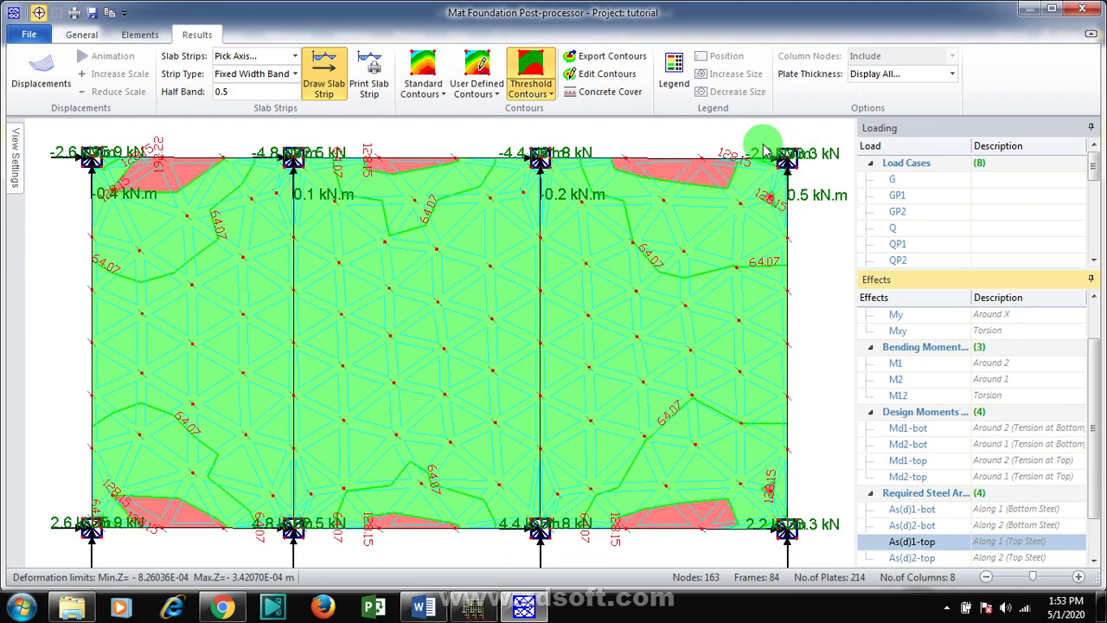
scroll(770, 165, down, 1)
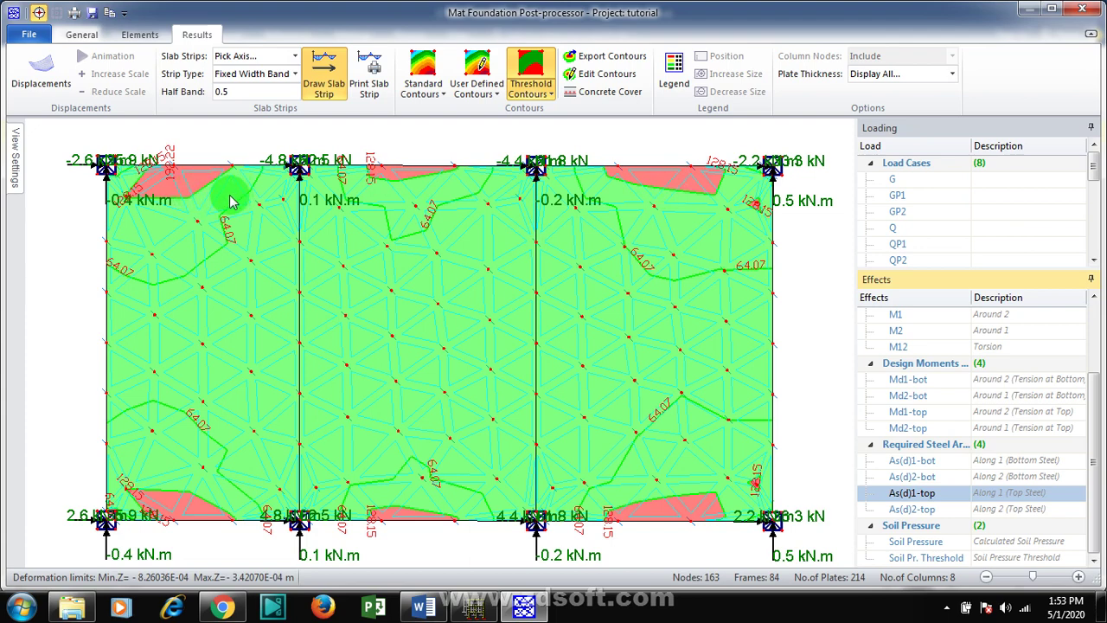
scroll(233, 190, down, 1)
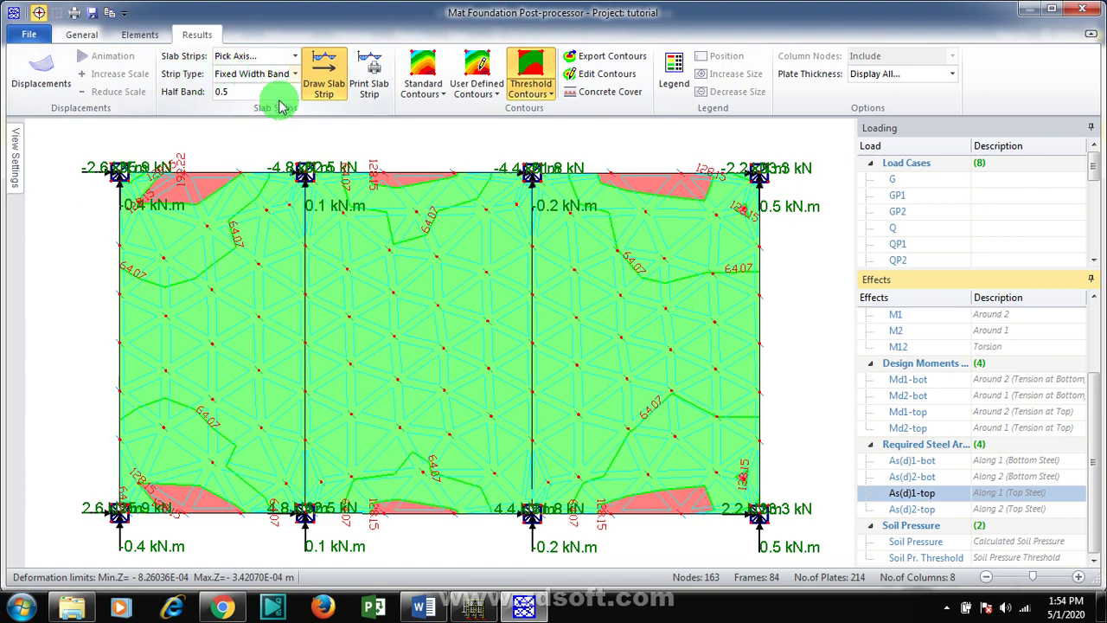
click(786, 256)
click(629, 362)
click(667, 304)
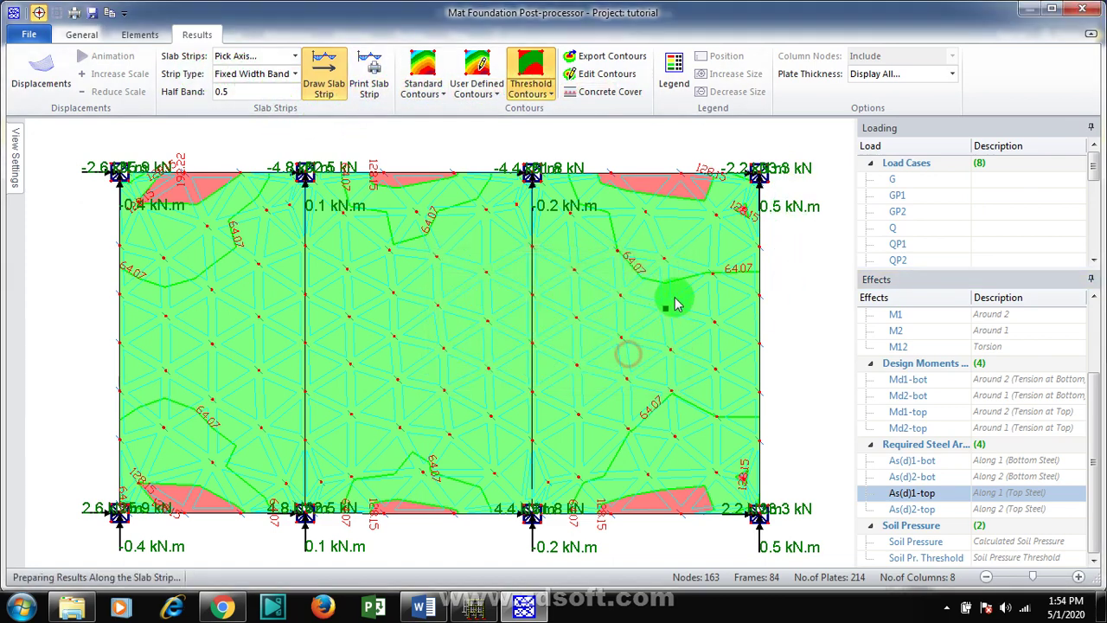
- Change As(d)1-top's nominal steel spacing from 250 to 200 mm for a 565.49 mm2/m threshold
click(606, 75)
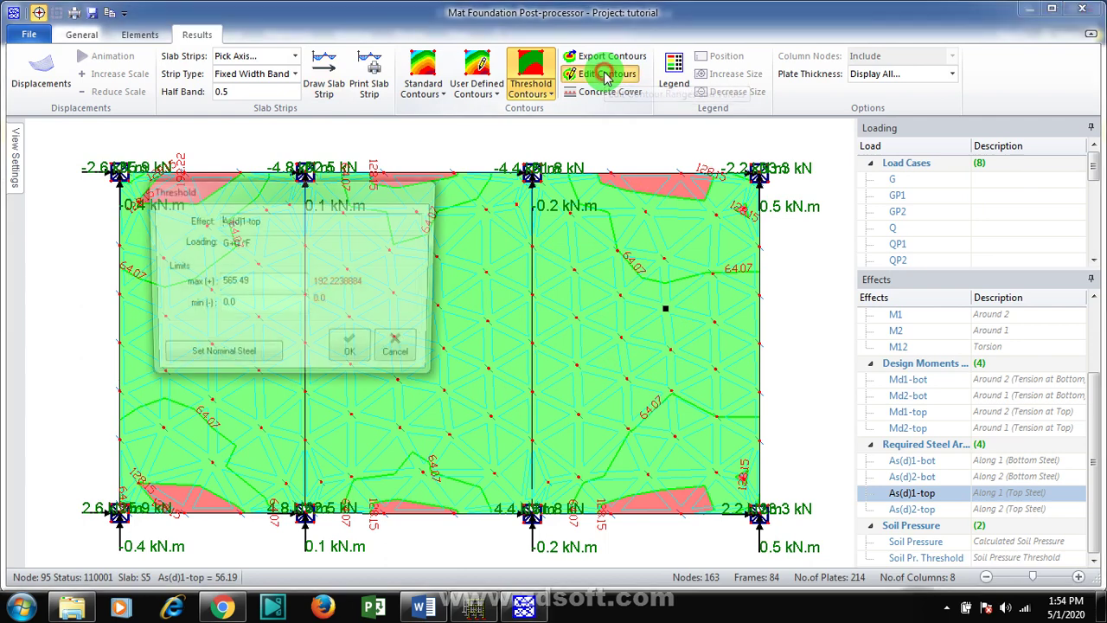
click(230, 358)
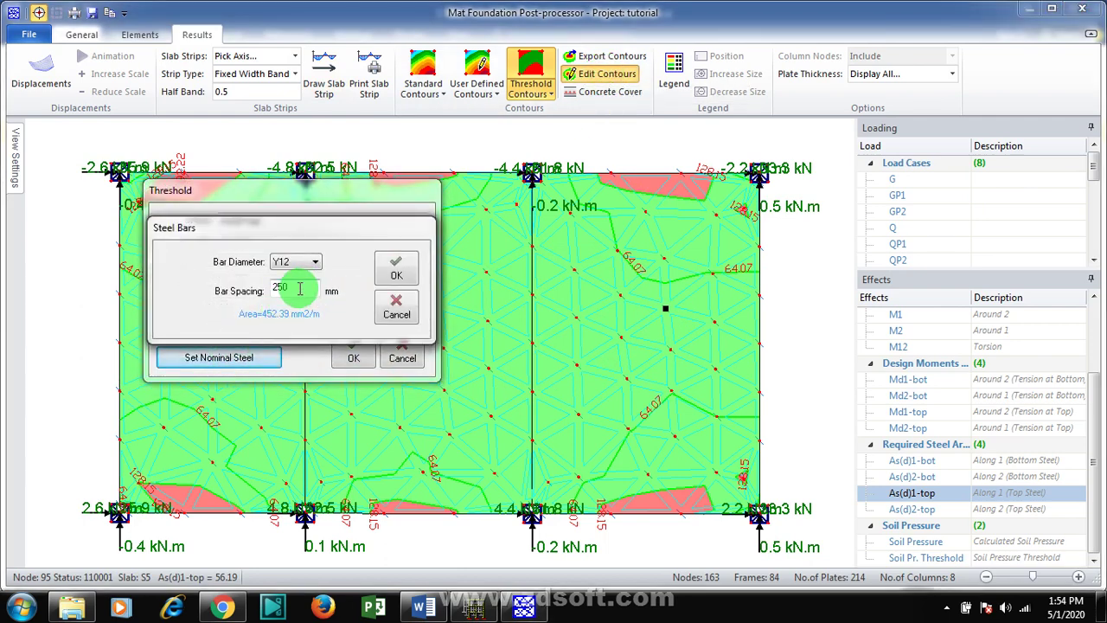
click(290, 261)
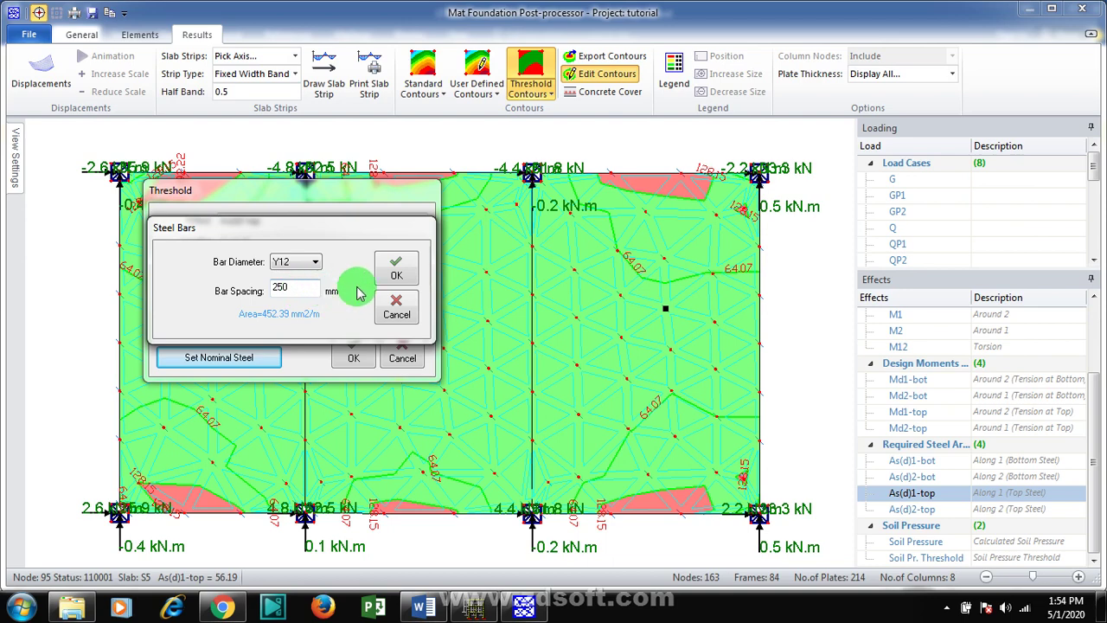
click(398, 275)
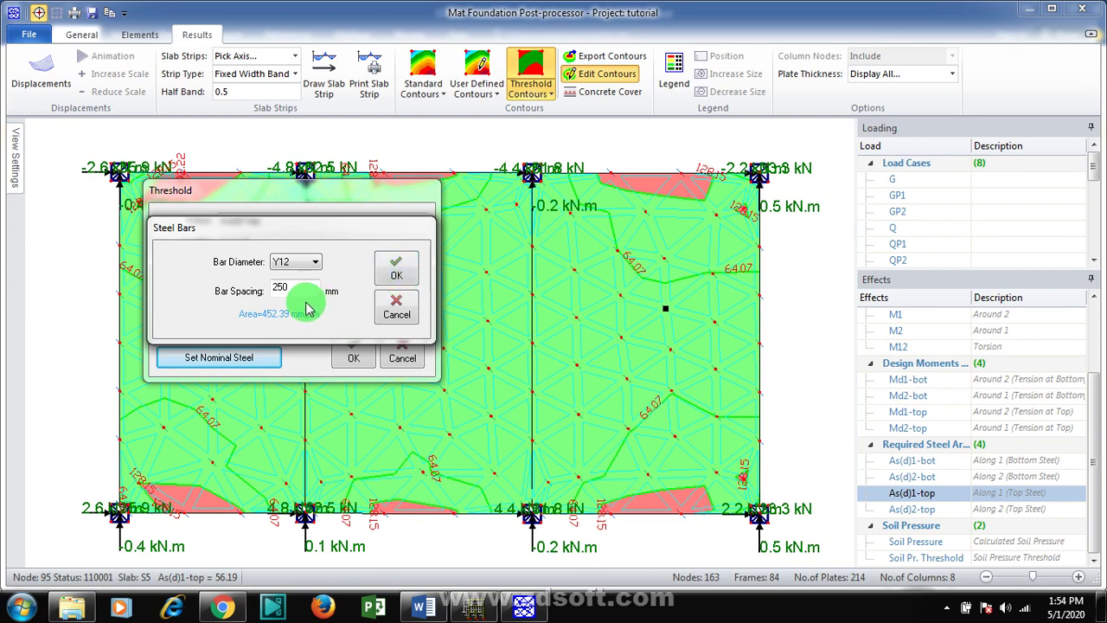
double_click(278, 287)
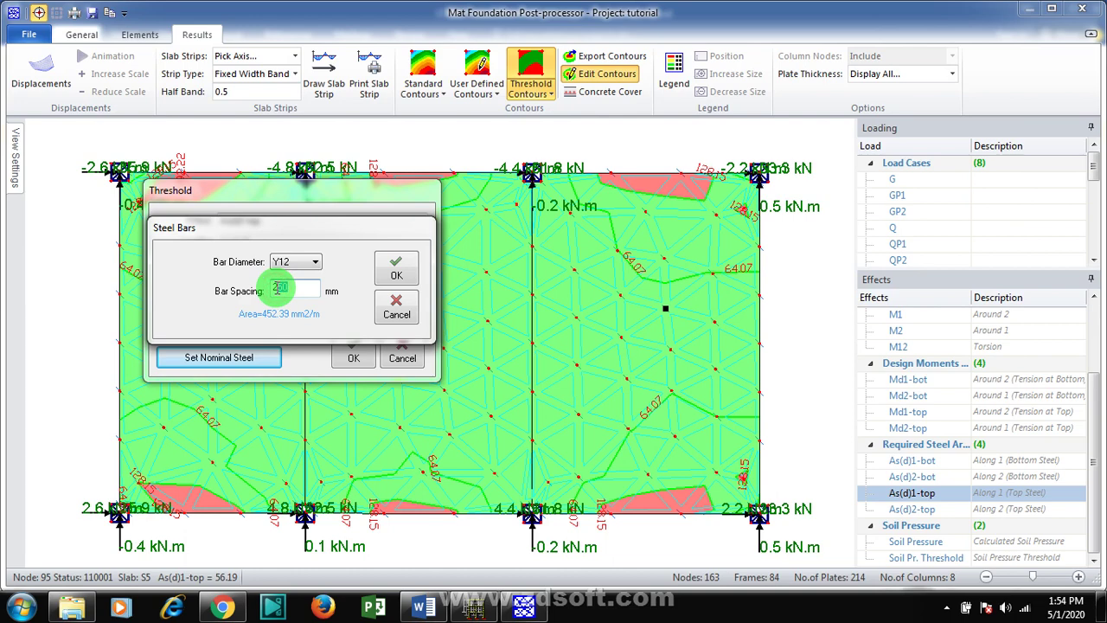
text(200)
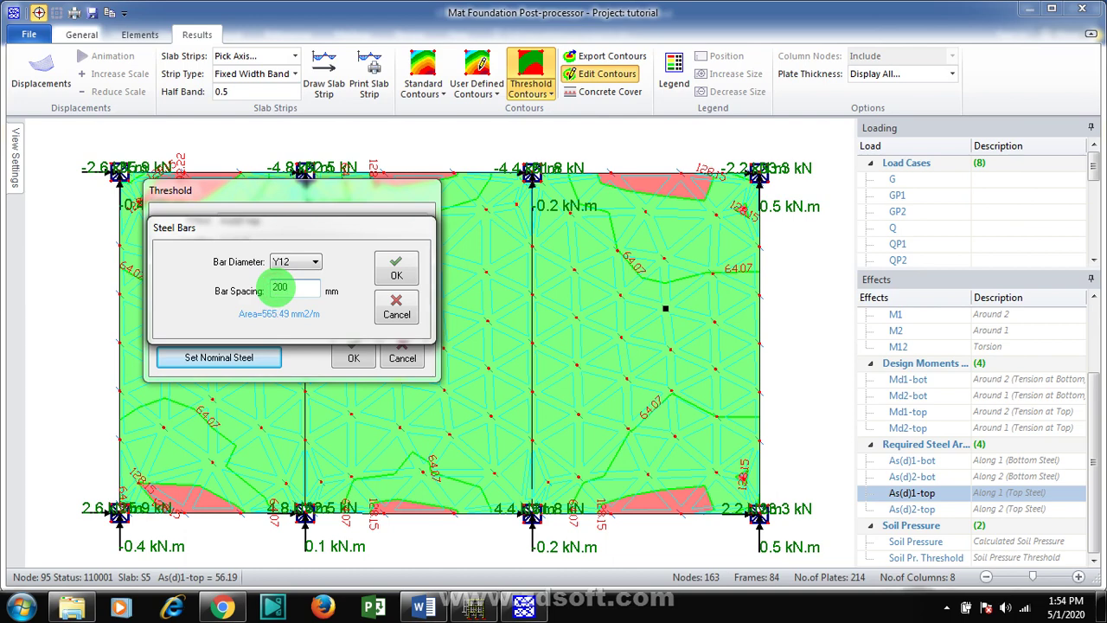
click(396, 268)
click(355, 358)
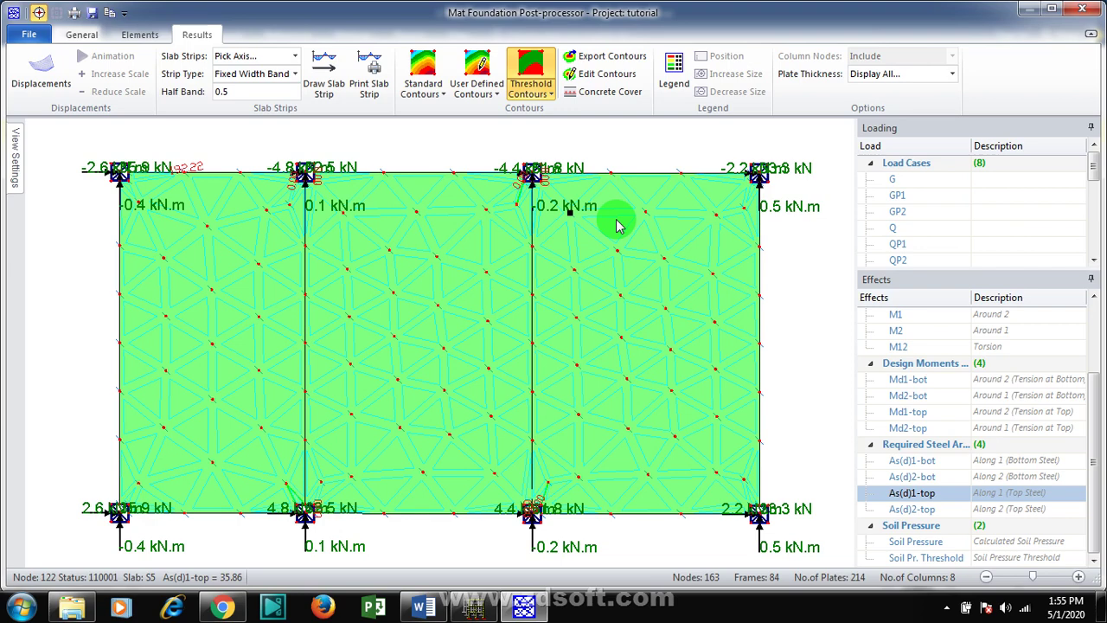
- Review the all-green As(d)1-top threshold contours across the three raft panels
click(948, 608)
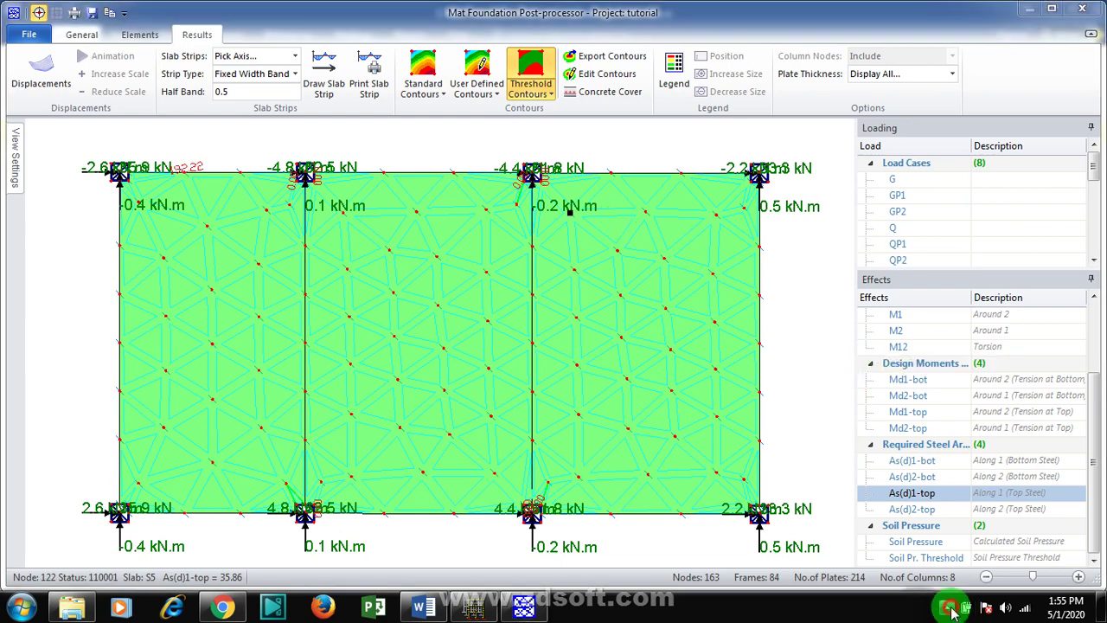
right_click(944, 523)
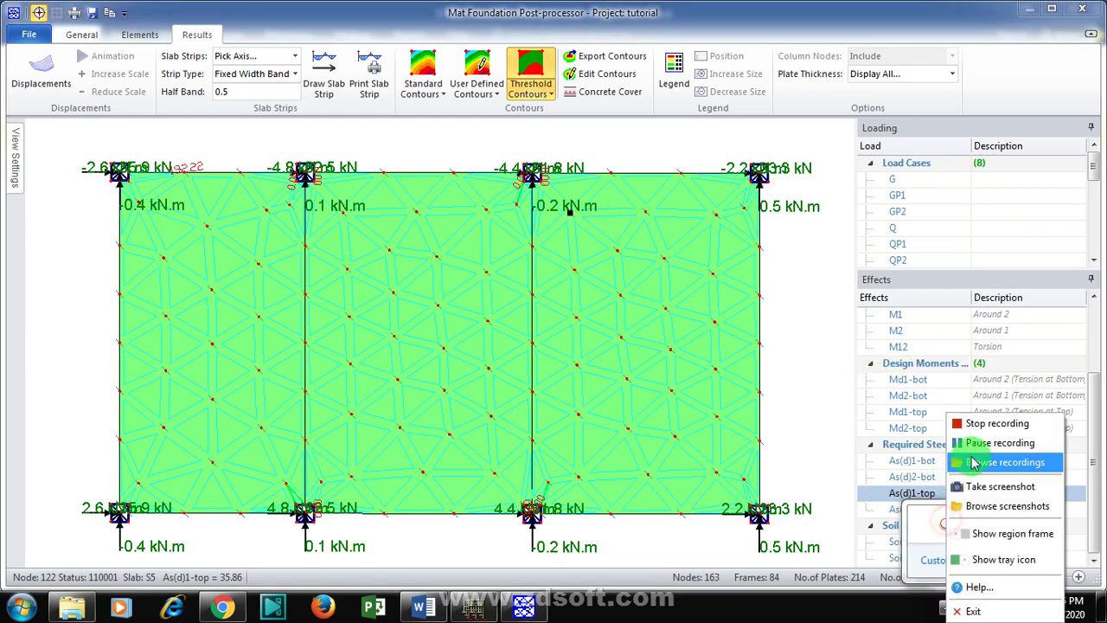